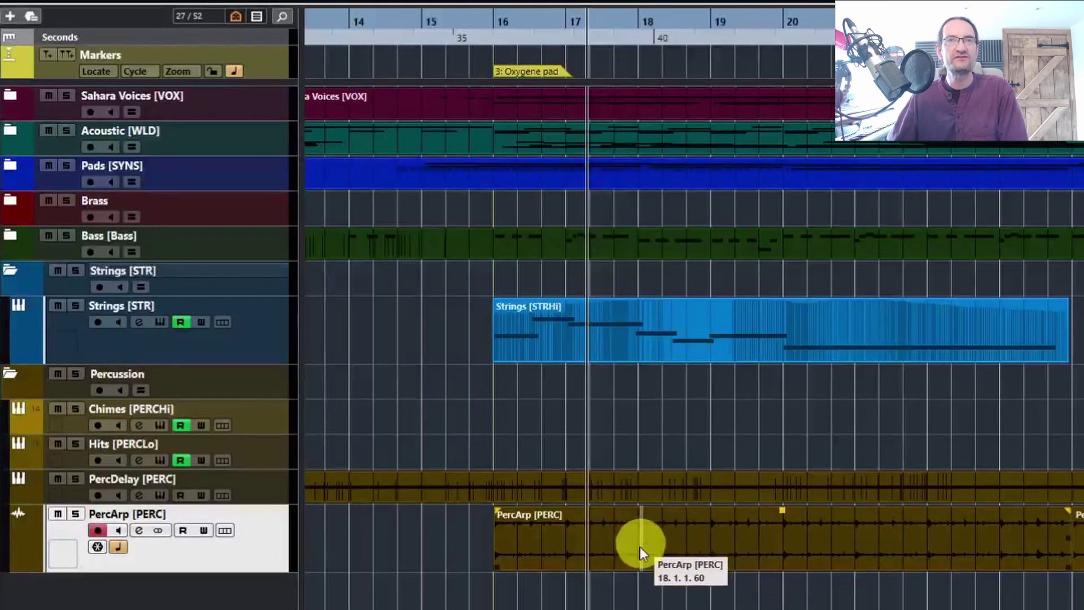
Give the PercArp event a fade-in from bar 16, a fade-out, and about -5 dB volume.
left_click(496, 509)
left_click_drag(496, 509, 735, 508)
left_click_drag(1067, 510, 805, 500)
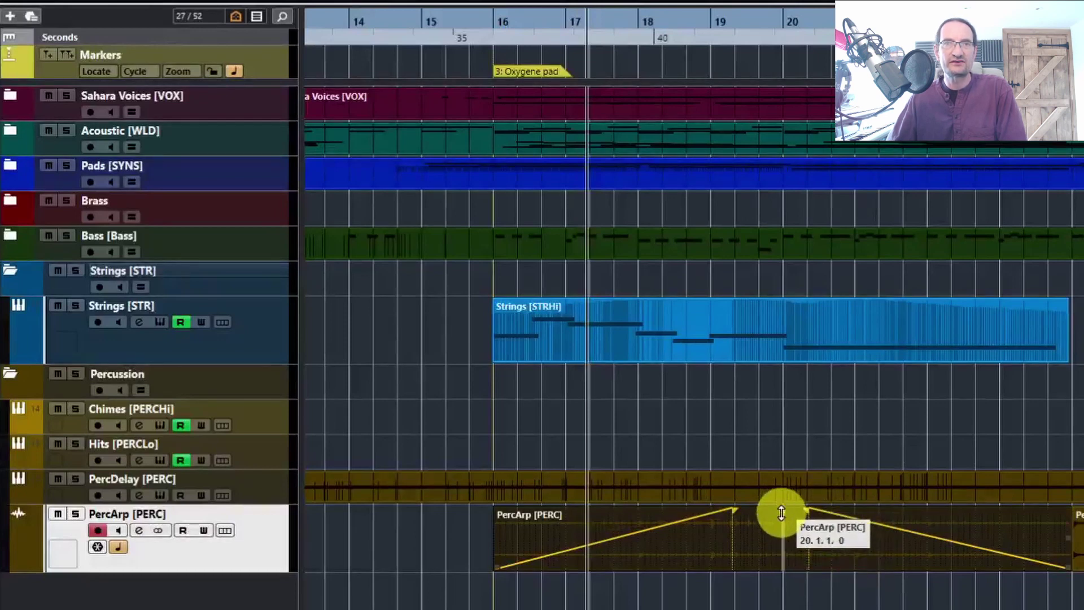
mouse_move(780, 511)
left_mouse_down()
mouse_move(777, 562)
mouse_move(781, 512)
left_mouse_up()
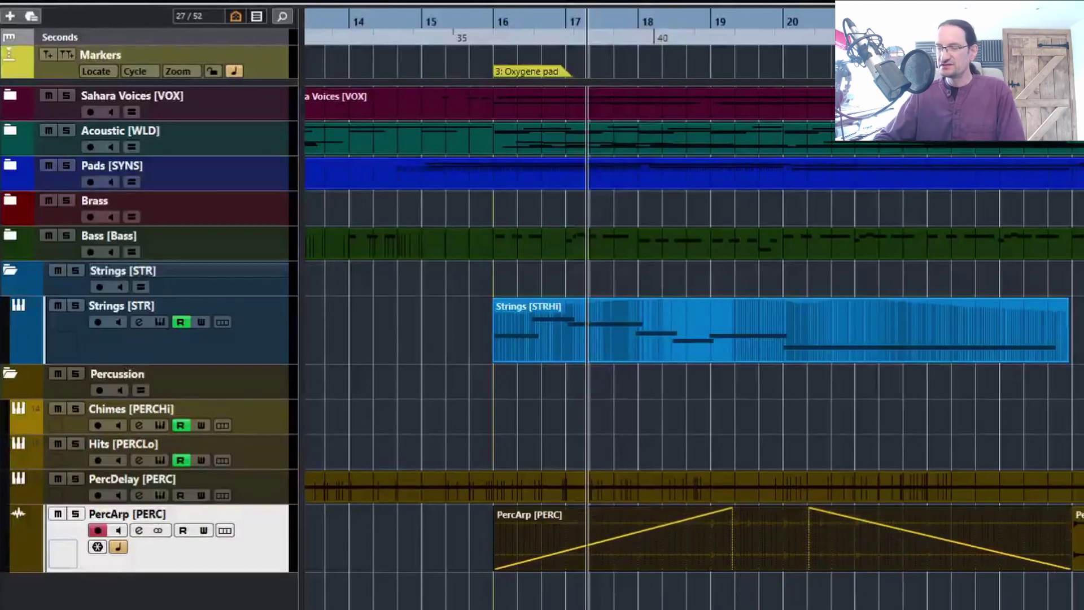
Return to the Oxygene pad marker, then solo PercArp and play from bar 16.
key("shift+b")
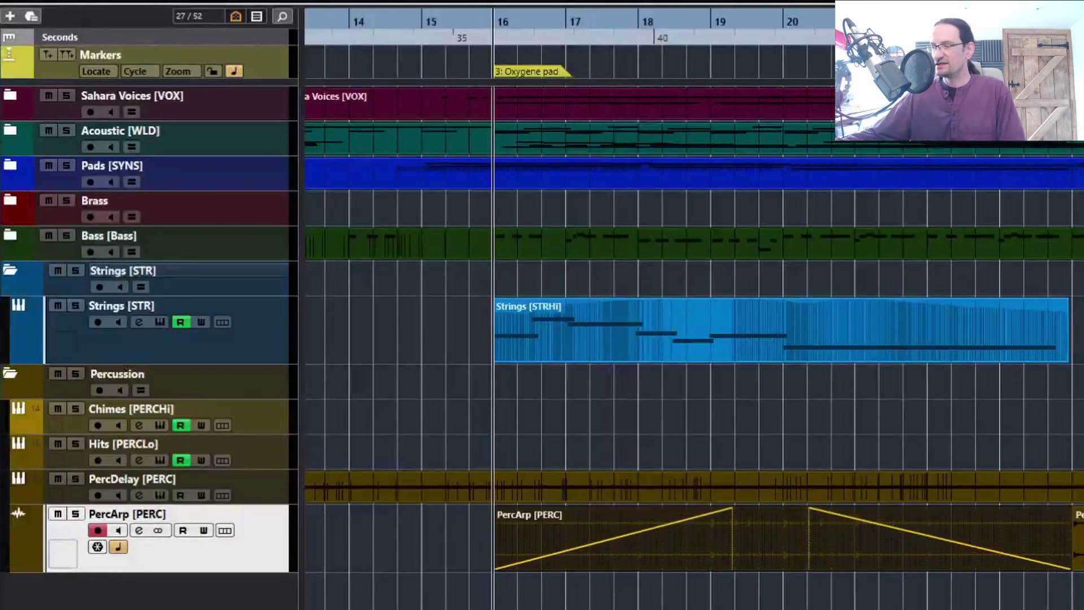
key("space")
key("s")
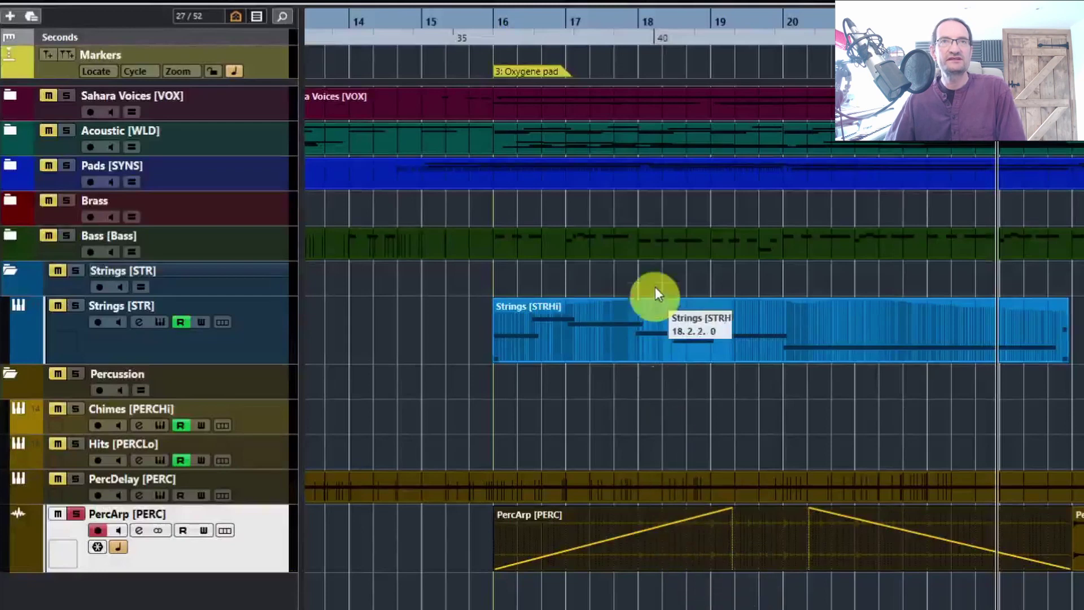
Unsolo PercArp, move the selection up to the Strings track and deselect all events.
key("s")
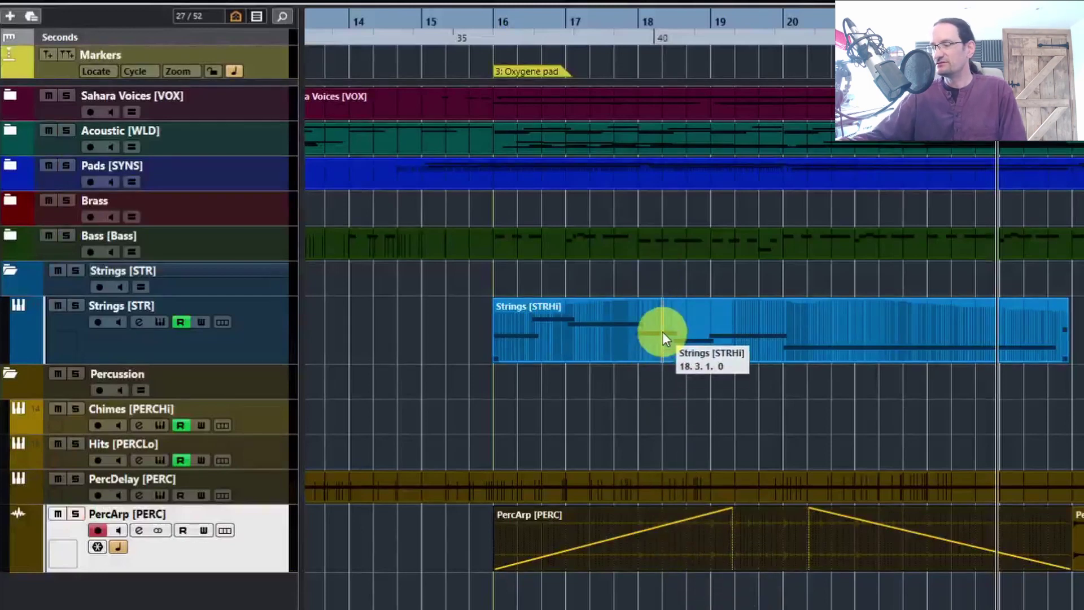
key("Up")
key("Up")
key("Up")
key("Up")
key("Up")
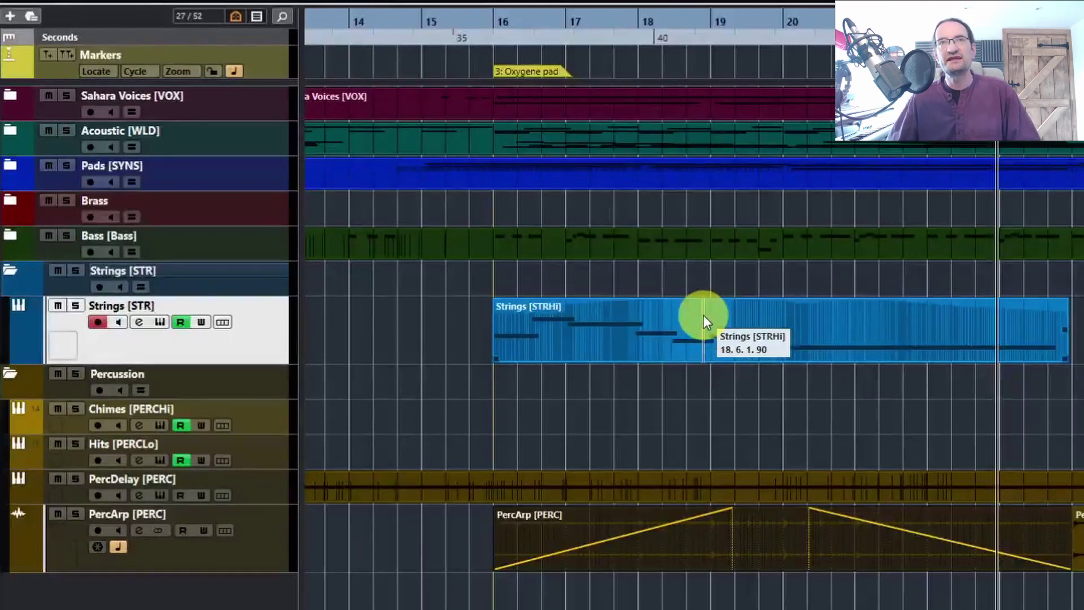
key("ctrl+shift+a")
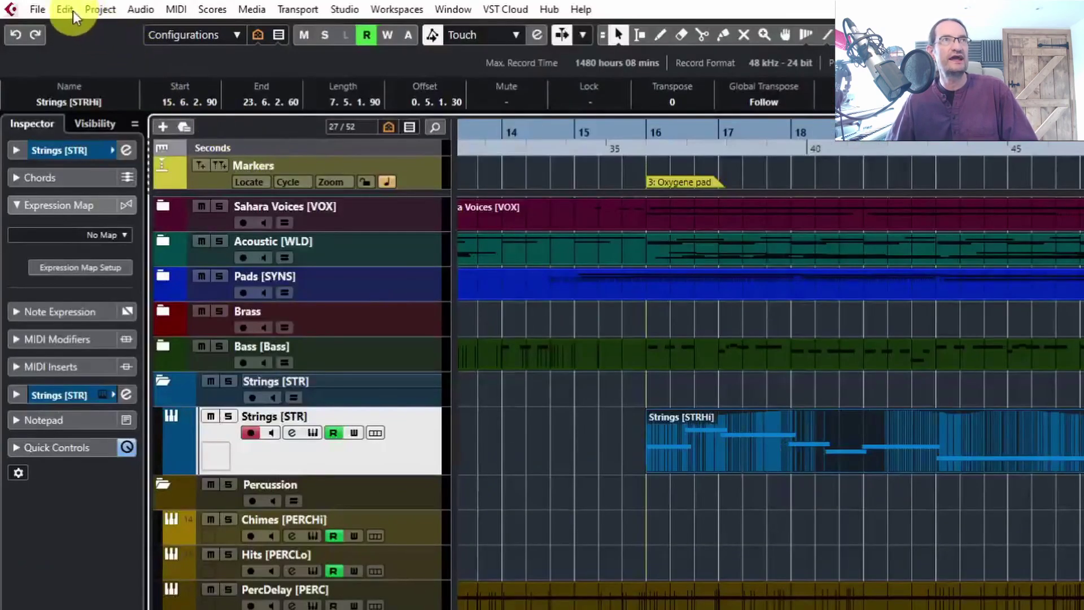
Render the Strings MIDI part to a new audio track with Edit > Render in Place.
left_click(72, 10)
mouse_move(130, 186)
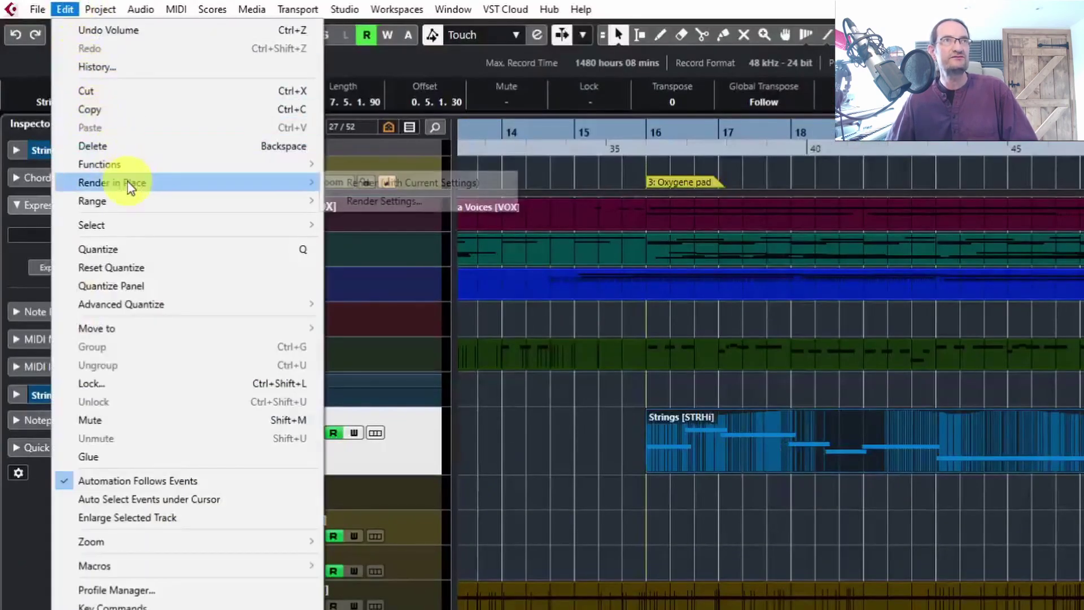
left_click(366, 182)
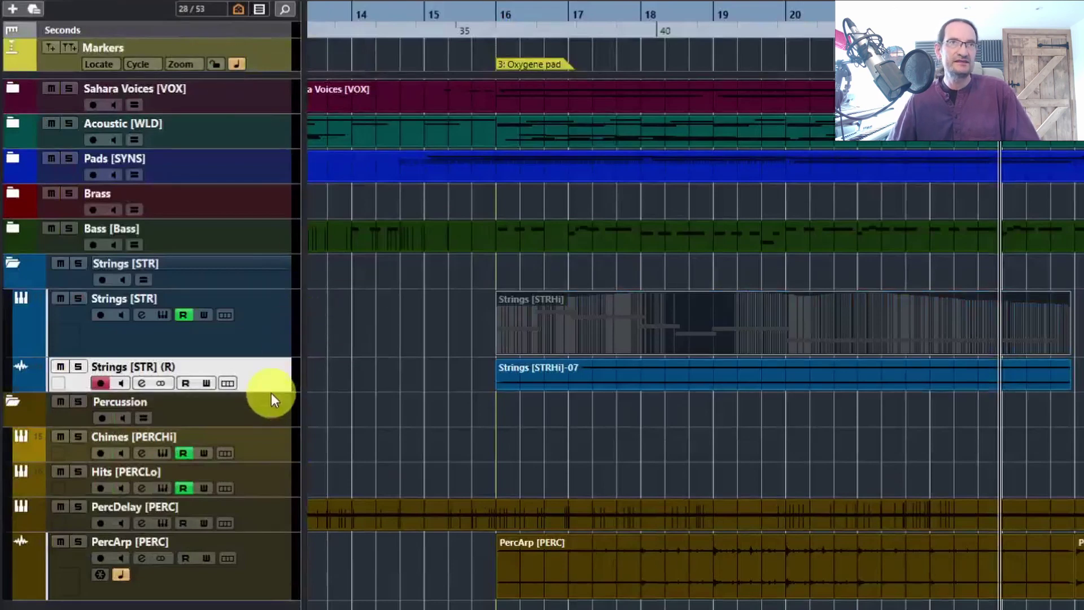
Enlarge the rendered Strings track, fade its event in from bar 16, then solo and play it.
left_click_drag(271, 394, 270, 410)
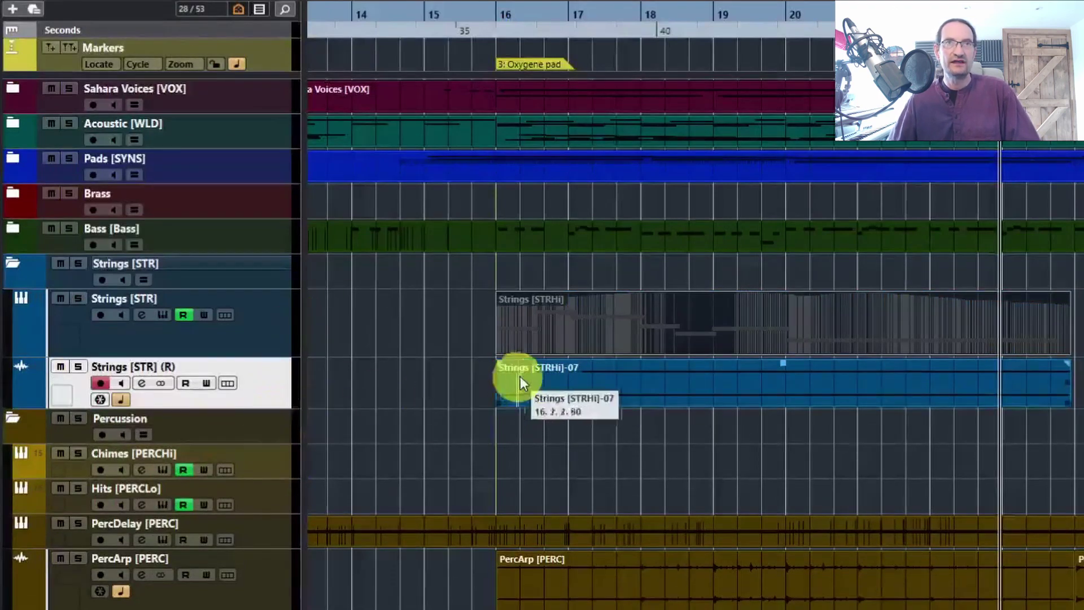
left_click_drag(499, 363, 713, 365)
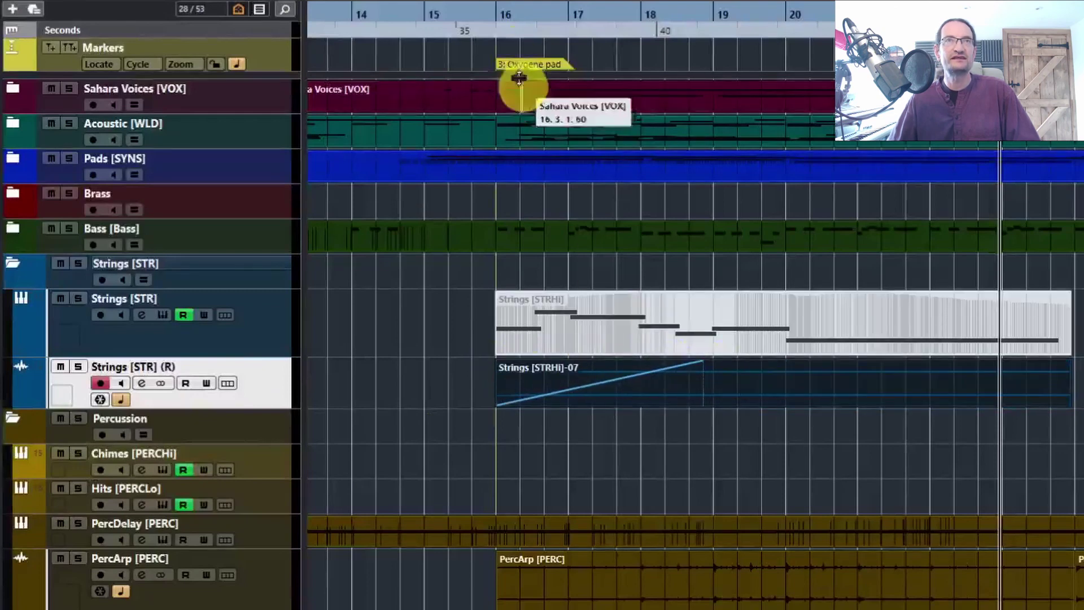
left_click(505, 46)
key("s")
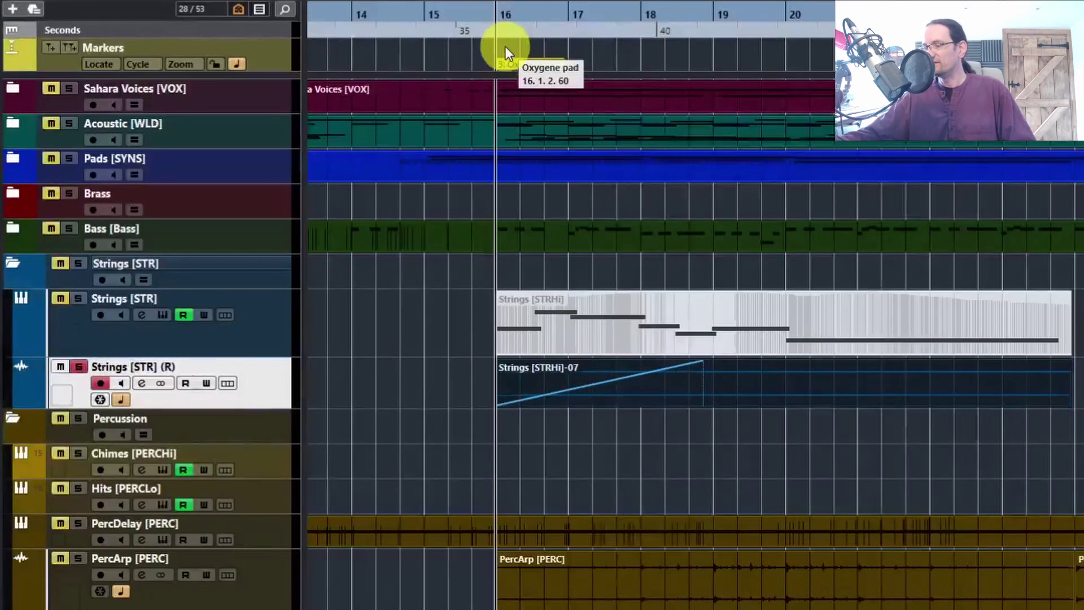
key("space")
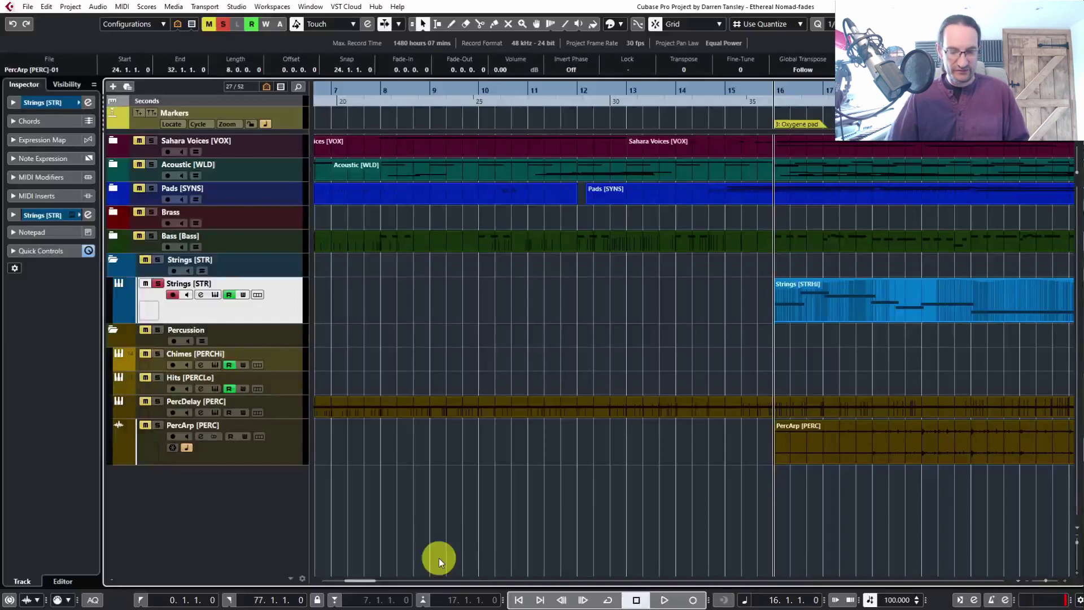
Toggle the mixers, then expand the Strings Inspector sections to show its -0.25 dB volume fader.
key("F3")
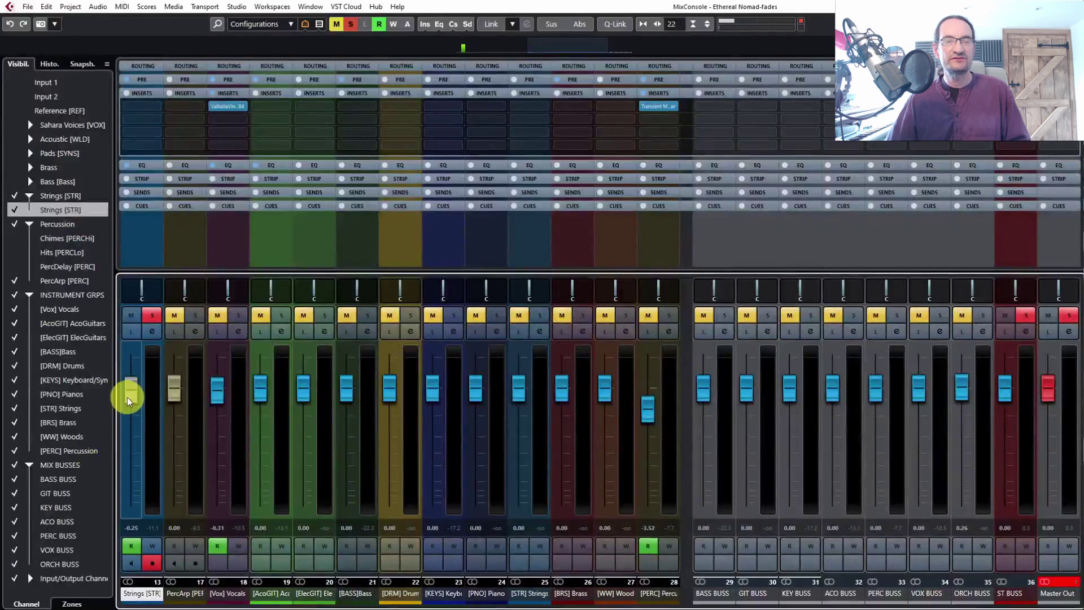
key("F3")
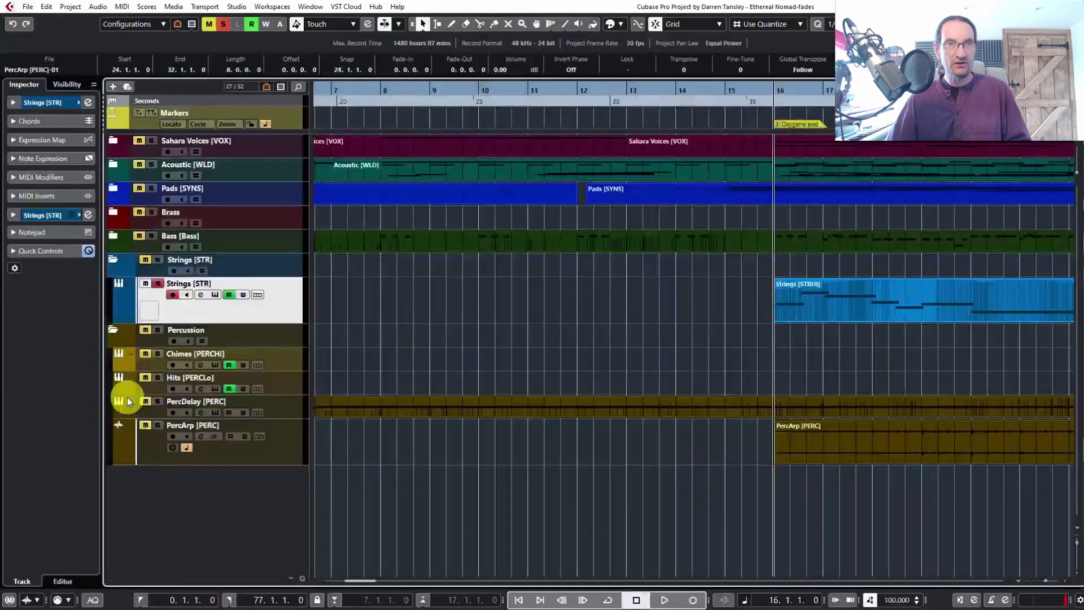
left_click(15, 218)
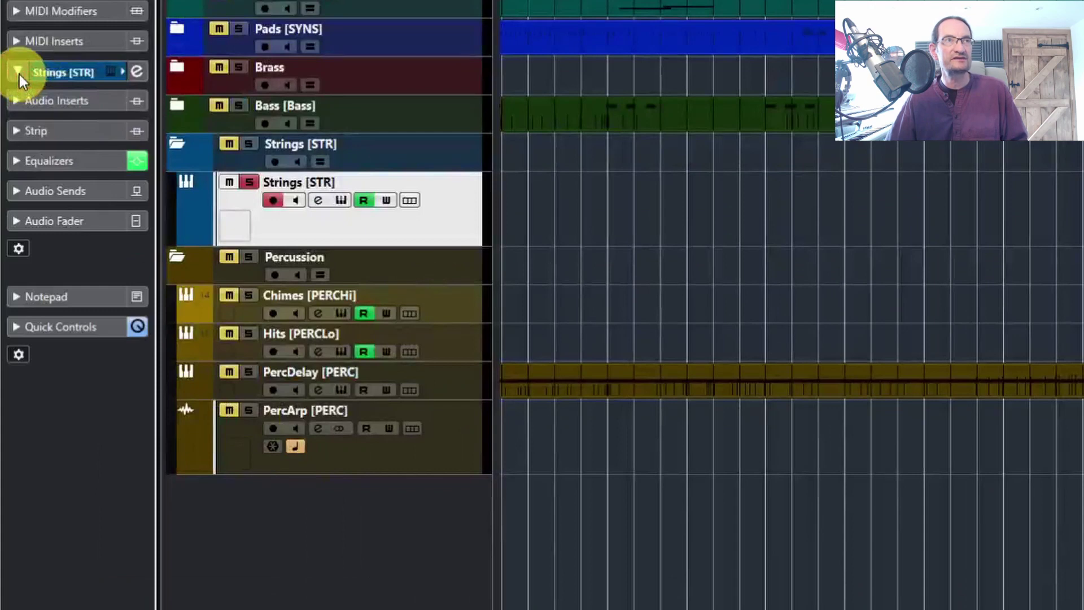
left_click(13, 221)
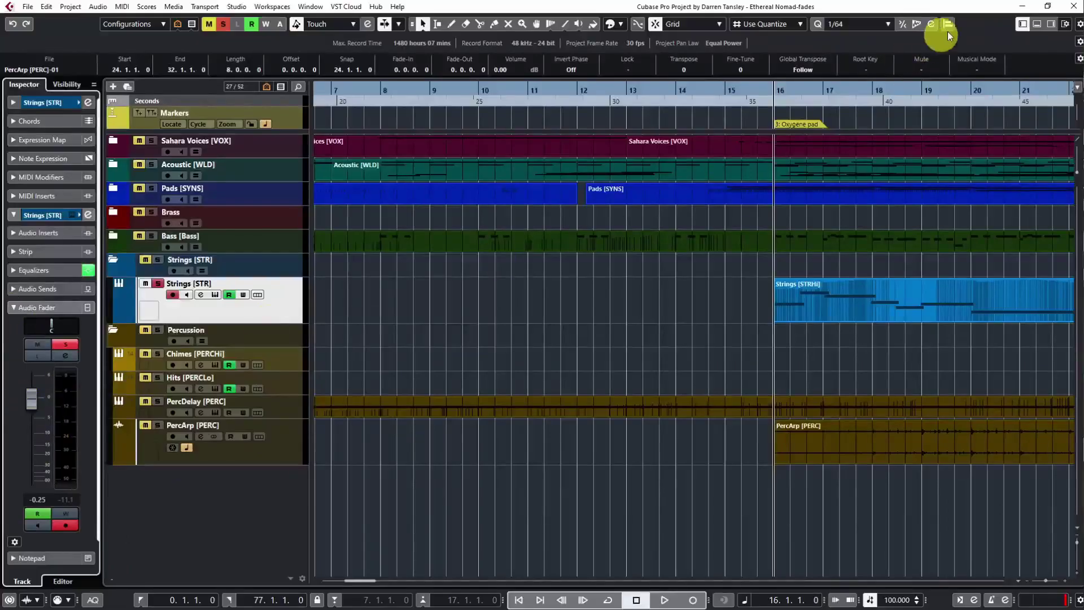
left_click(1034, 24)
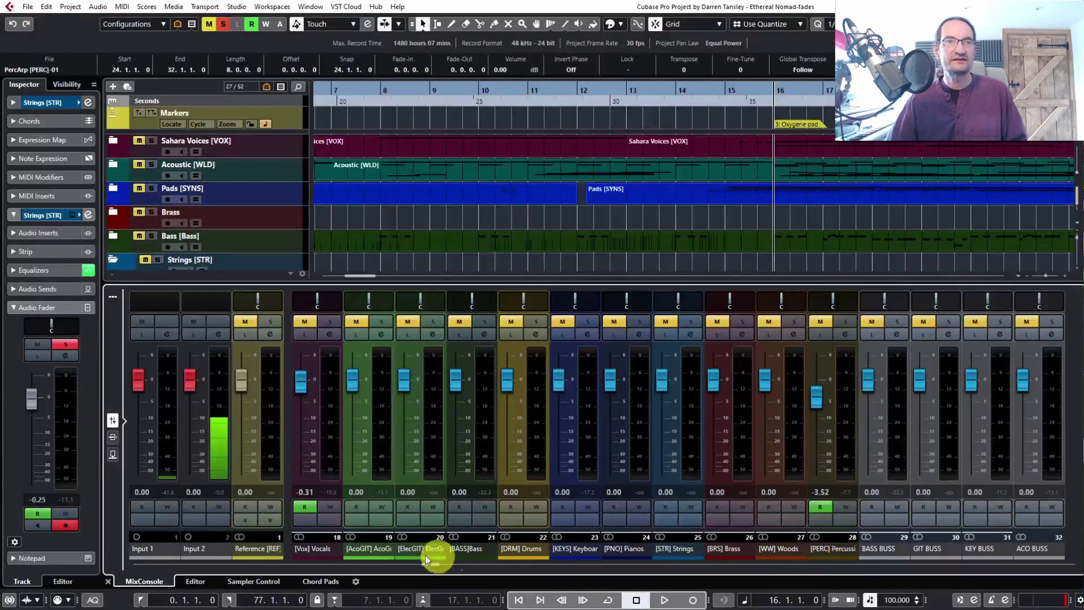
key("ctrl+alt+e")
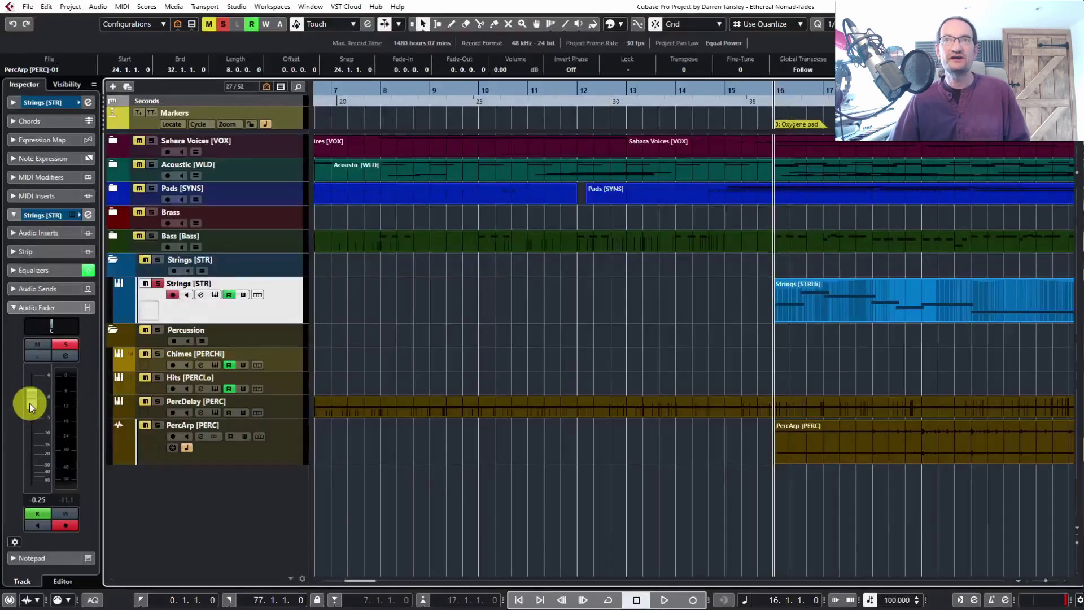
left_click_drag(364, 581, 380, 581)
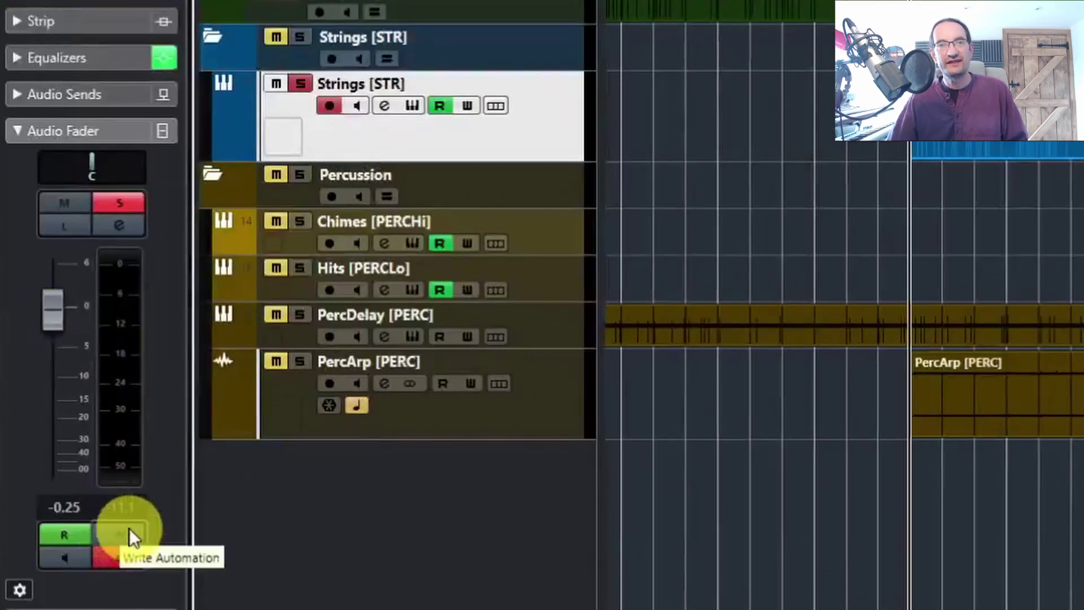
Toggle automation Write off and back on, leaving Write enabled on the Strings track.
left_click(128, 531)
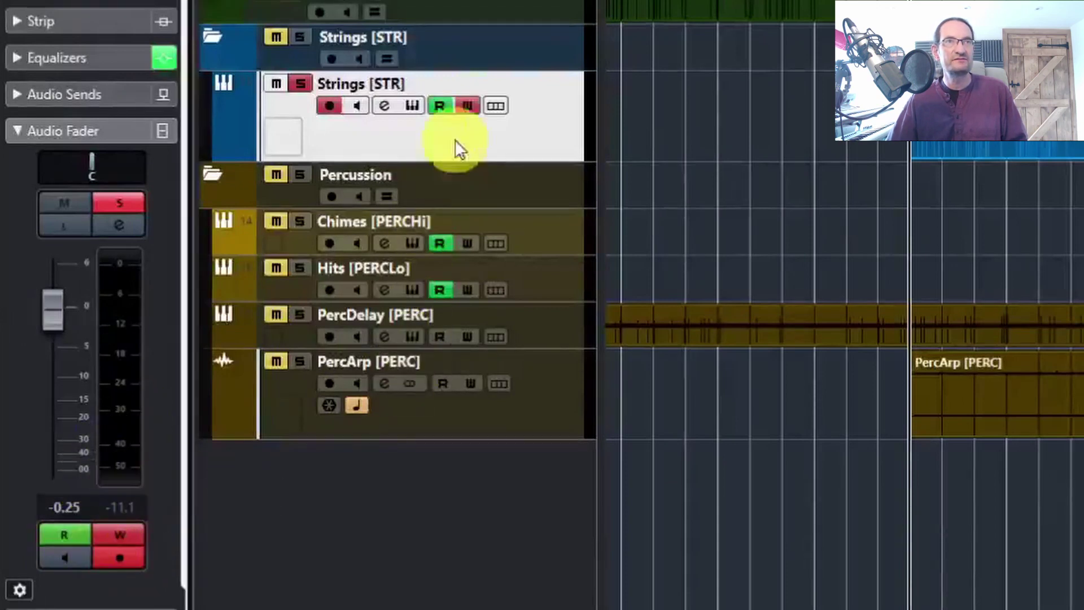
left_click(467, 106)
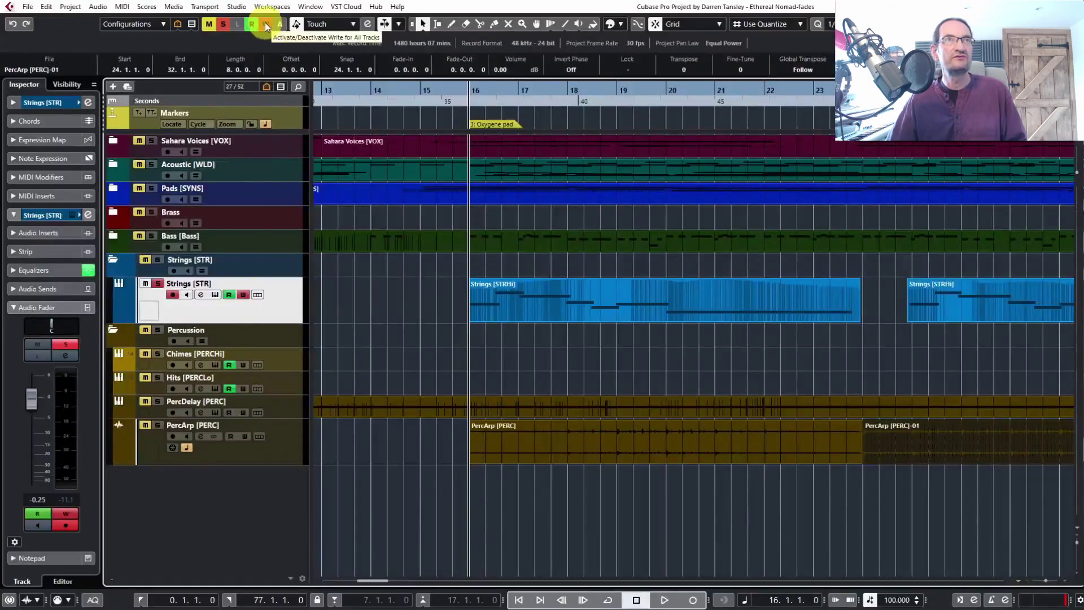
left_click(266, 25)
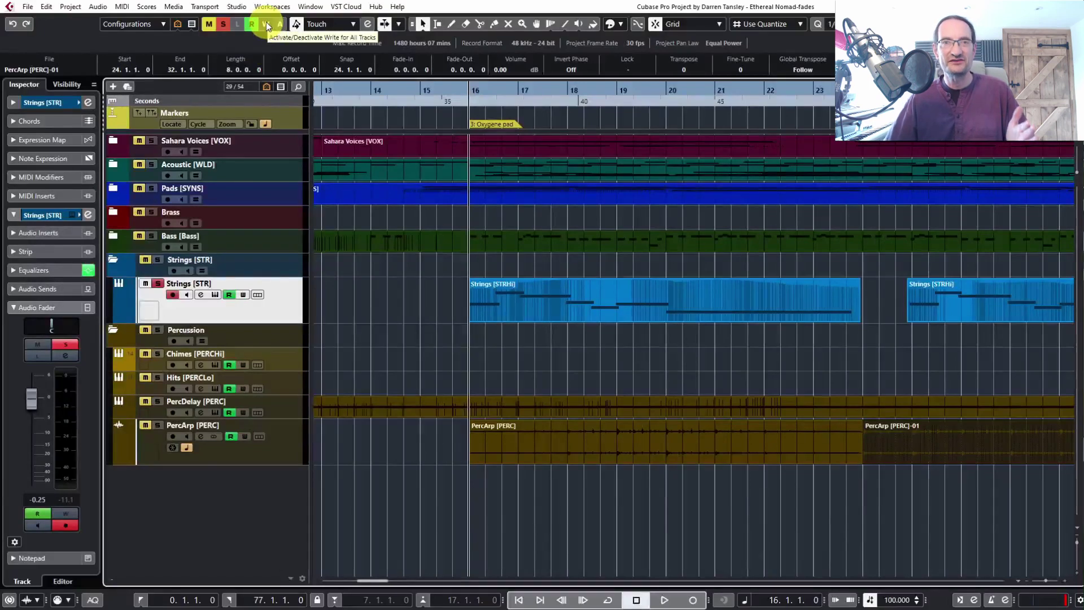
left_click(66, 513)
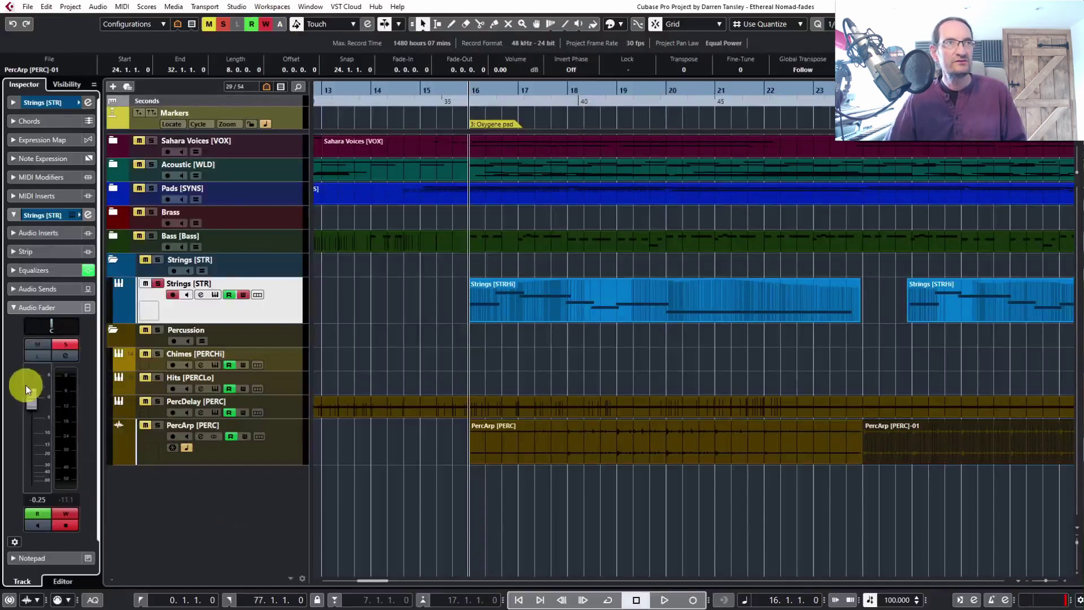
Pull the Strings fader to silence, then play and raise it to about -0.67 dB as a fade-in.
left_click_drag(30, 398, 34, 487)
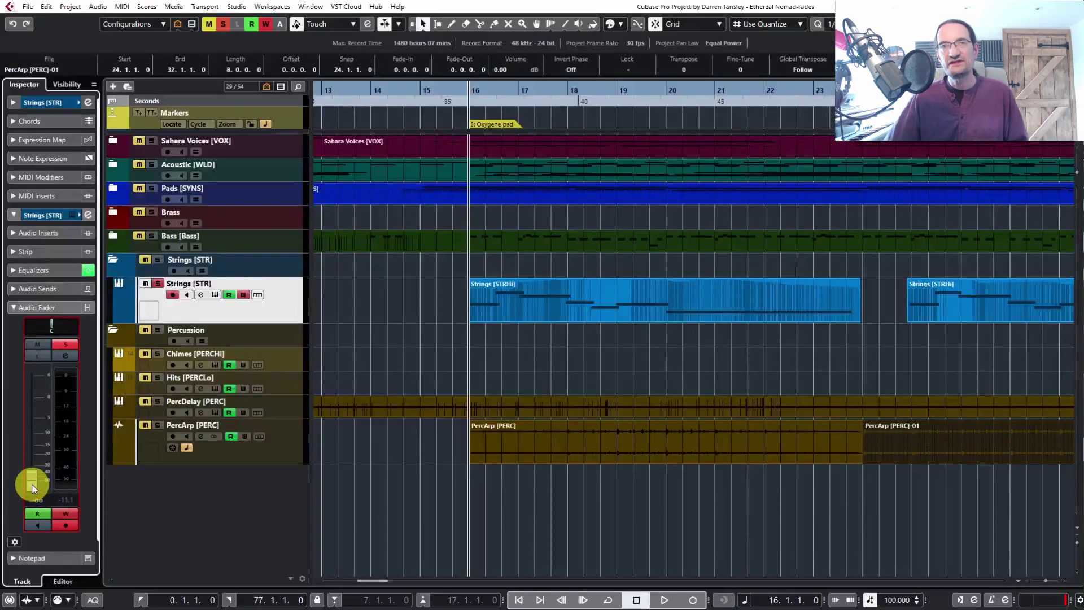
left_click_drag(32, 483, 428, 534)
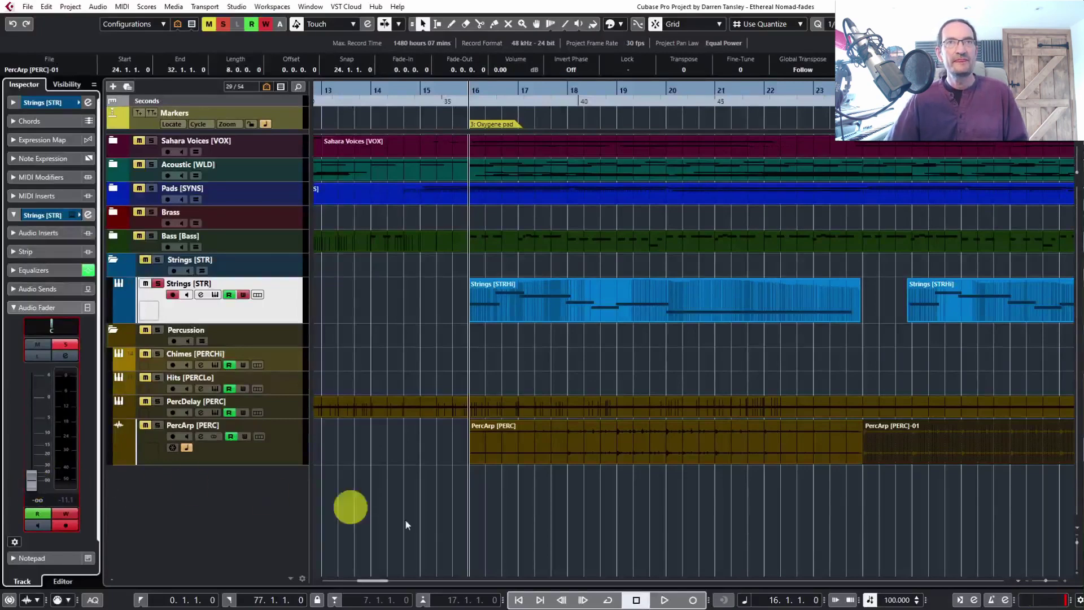
left_click(664, 599)
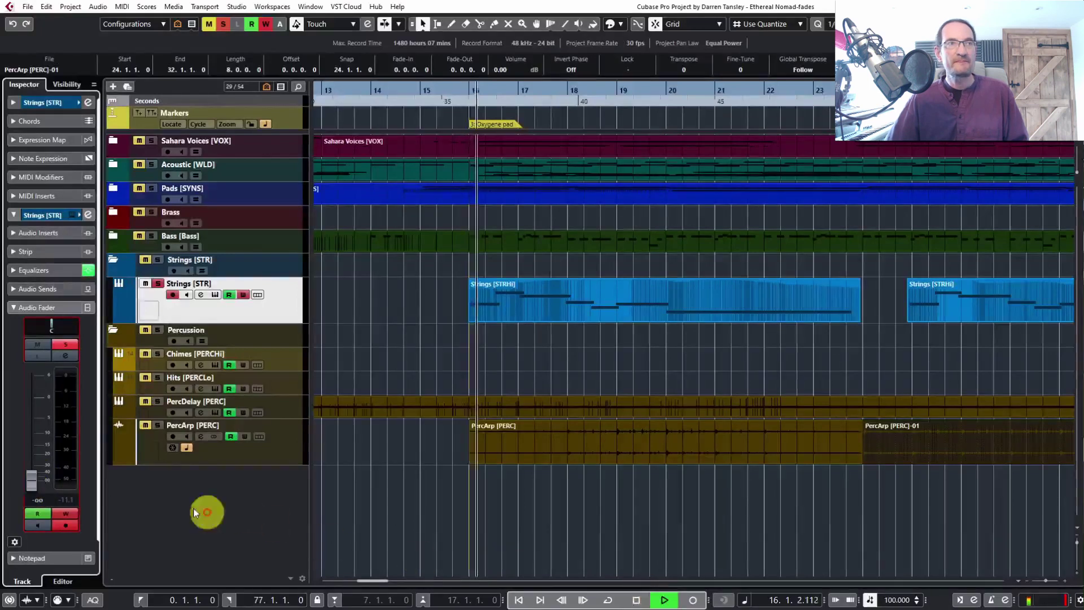
left_click_drag(35, 484, 39, 404)
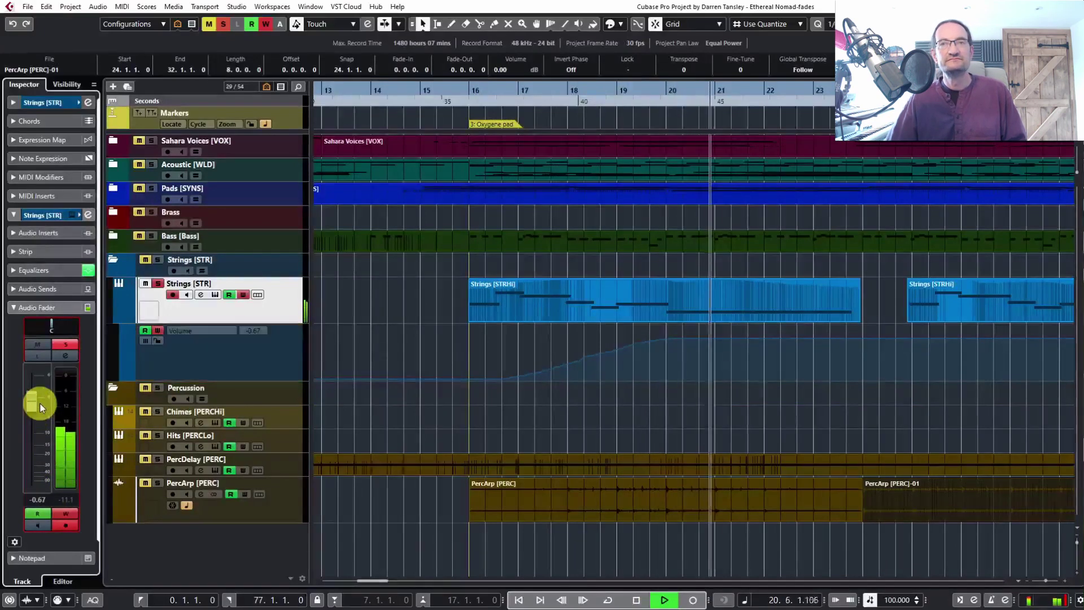
left_click(636, 600)
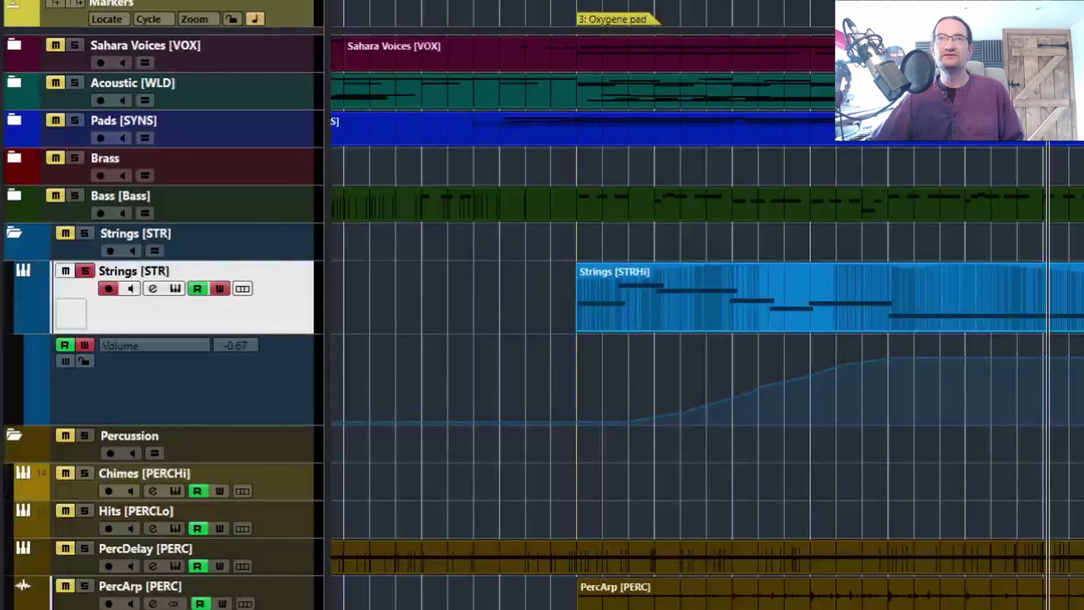
key("space")
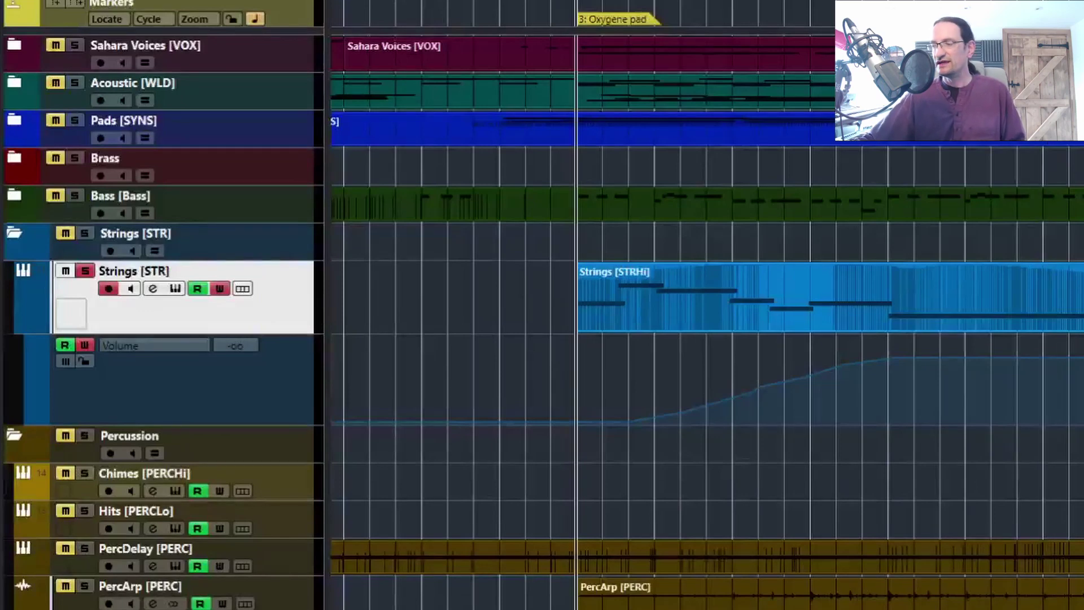
left_click(325, 167)
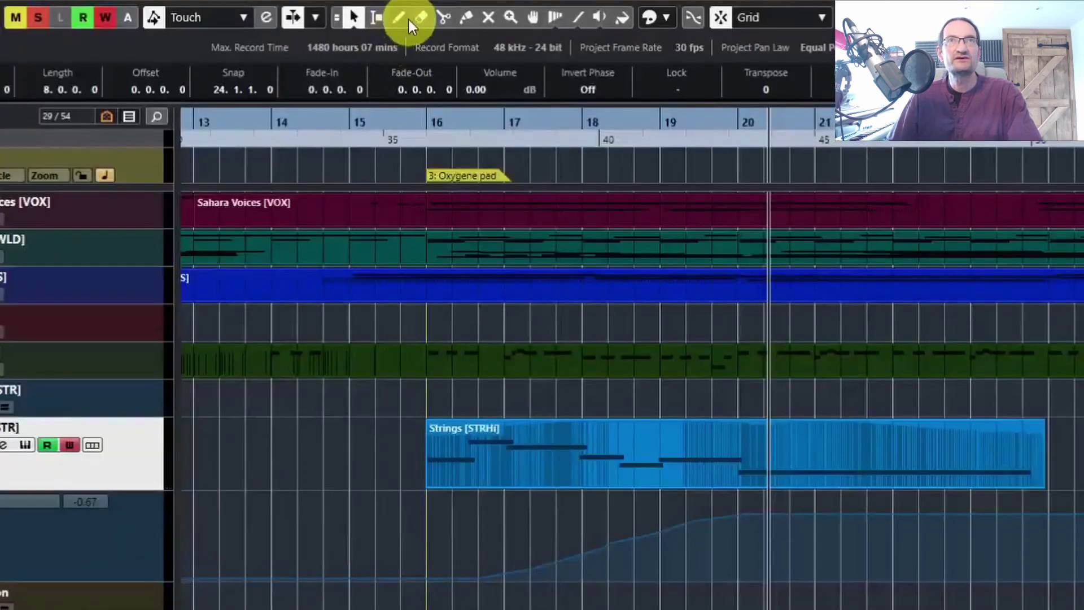
Sketch a freehand volume fade on the Strings lane starting at bar 16 with the Draw tool.
left_click(397, 16)
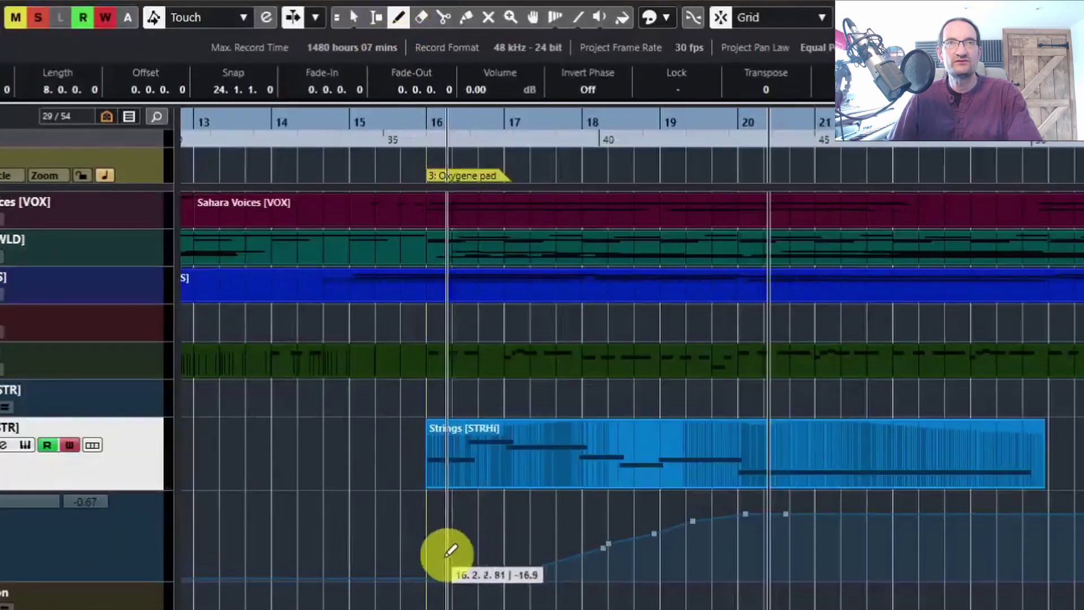
left_click(433, 571)
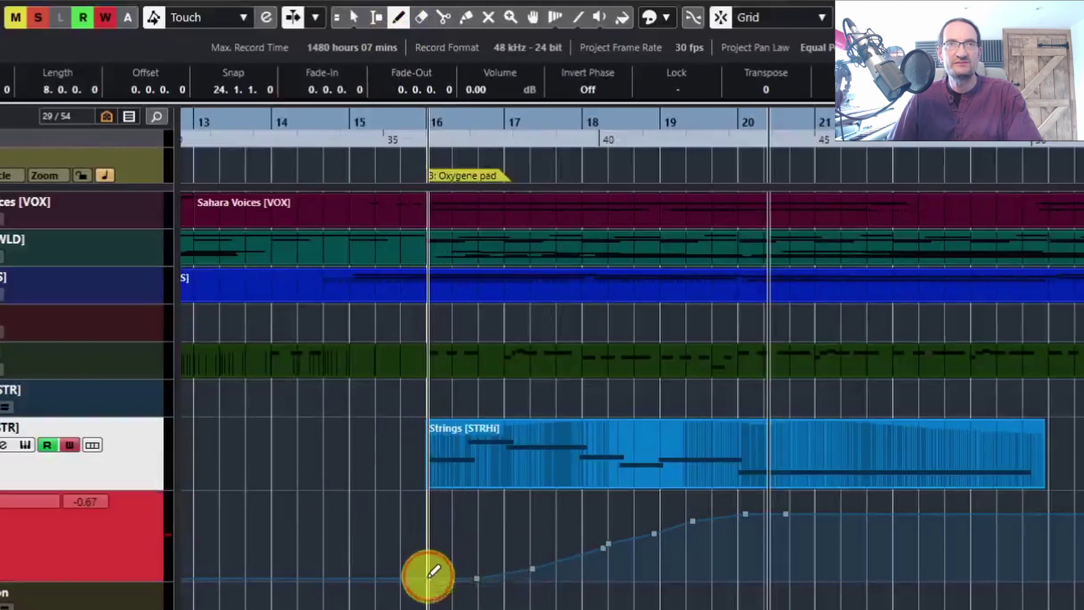
mouse_move(432, 571)
left_mouse_down()
mouse_move(494, 550)
mouse_move(542, 513)
mouse_move(623, 490)
mouse_move(981, 497)
mouse_move(990, 541)
mouse_move(1019, 514)
mouse_move(1053, 575)
left_mouse_up()
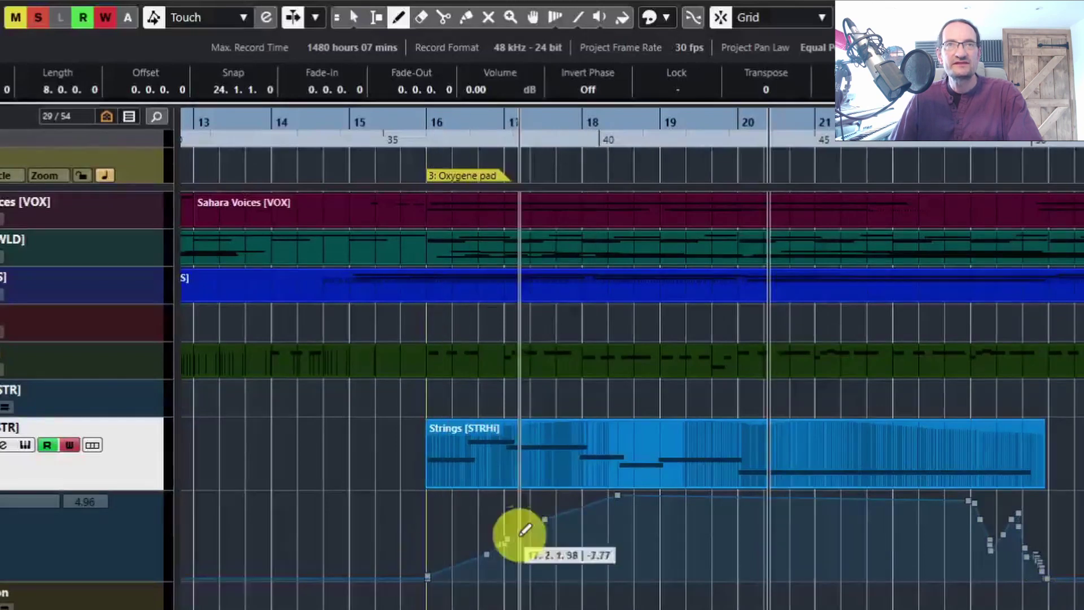
With the Line tool, draw a straight ramp from bar 16 to bar 20, then a level line to the end.
right_click(468, 527)
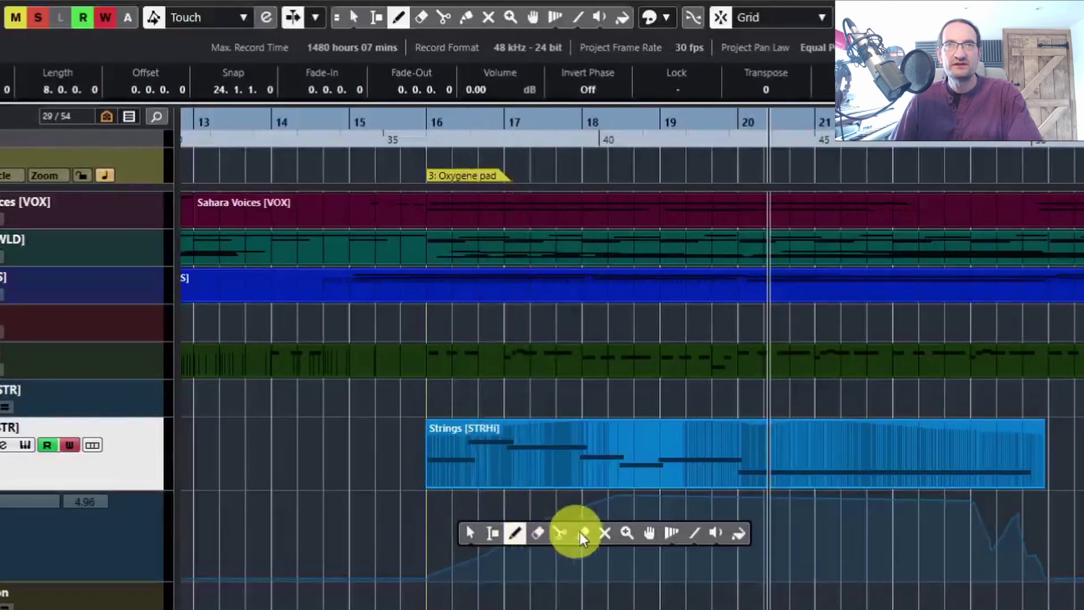
left_click(696, 533)
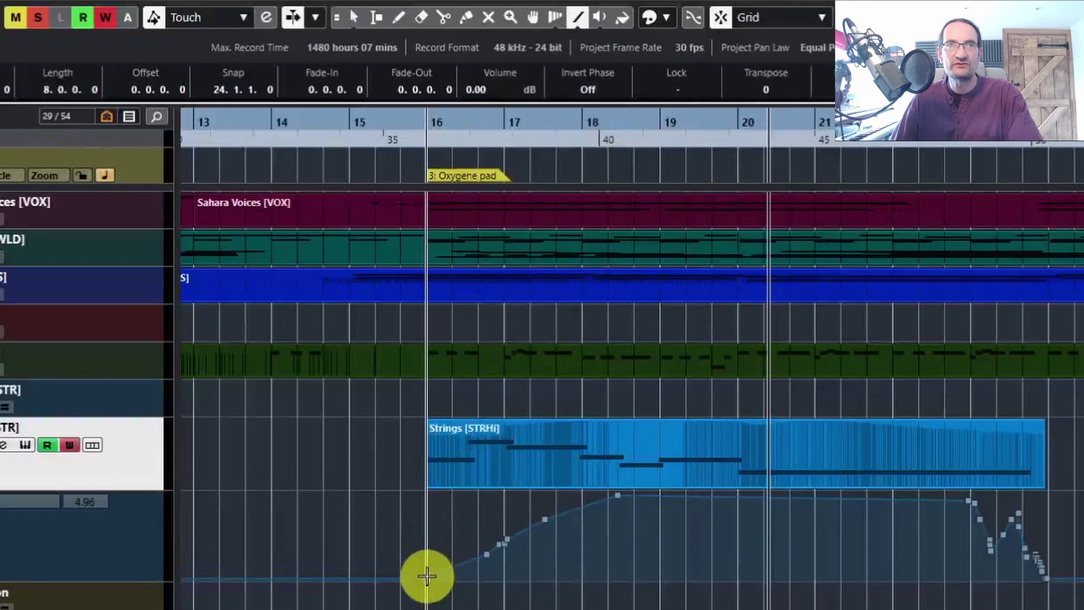
mouse_move(427, 577)
left_mouse_down()
mouse_move(774, 501)
mouse_move(758, 486)
left_mouse_up()
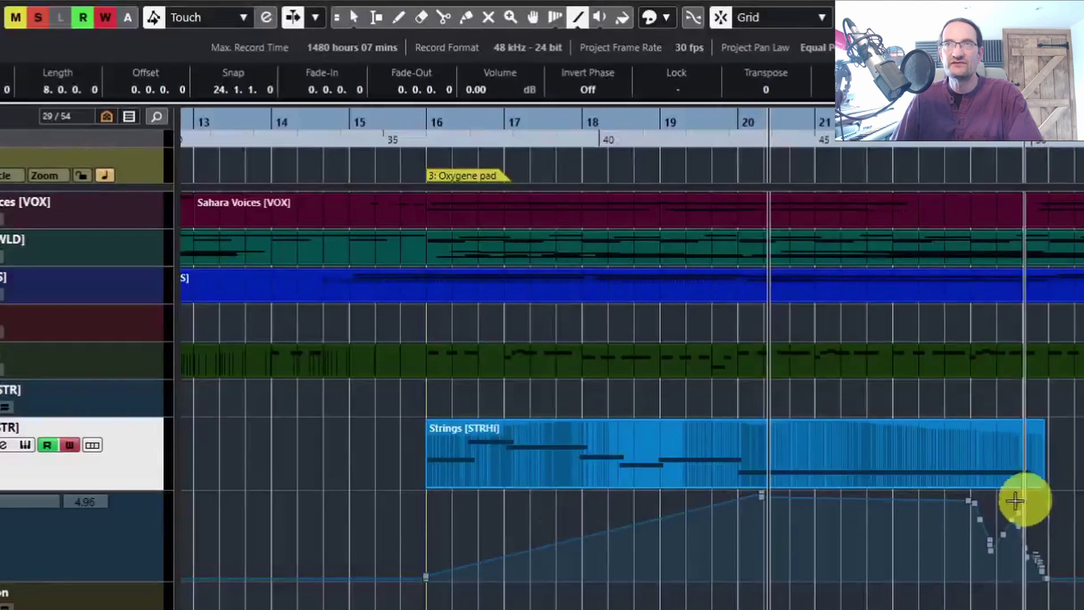
left_click_drag(762, 496, 1061, 490)
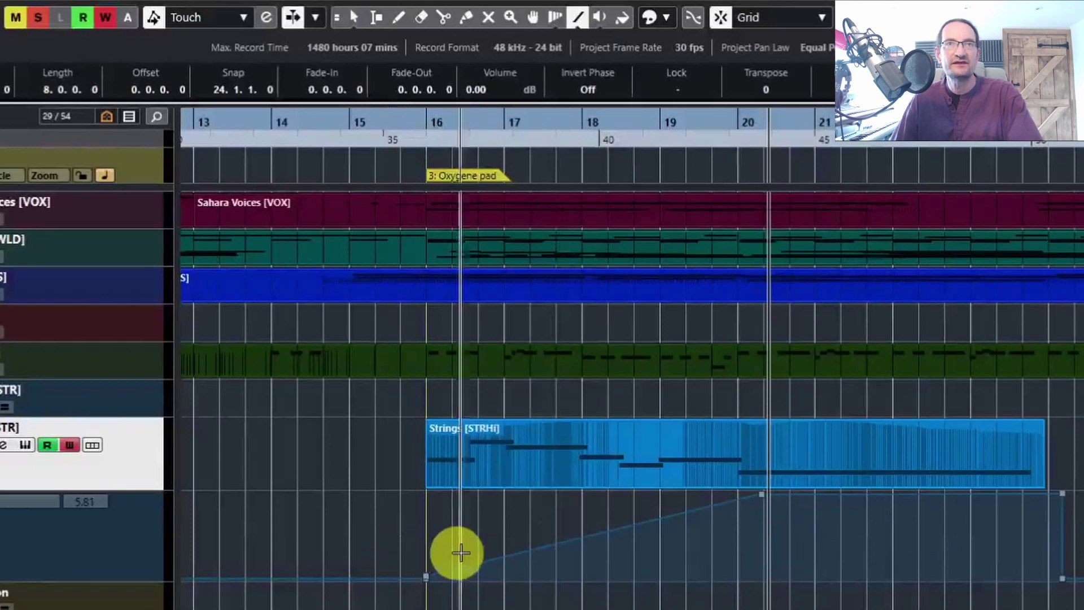
With Object Selection, bend the volume ramp concave, then convex, then nearly straight again.
right_click(593, 557)
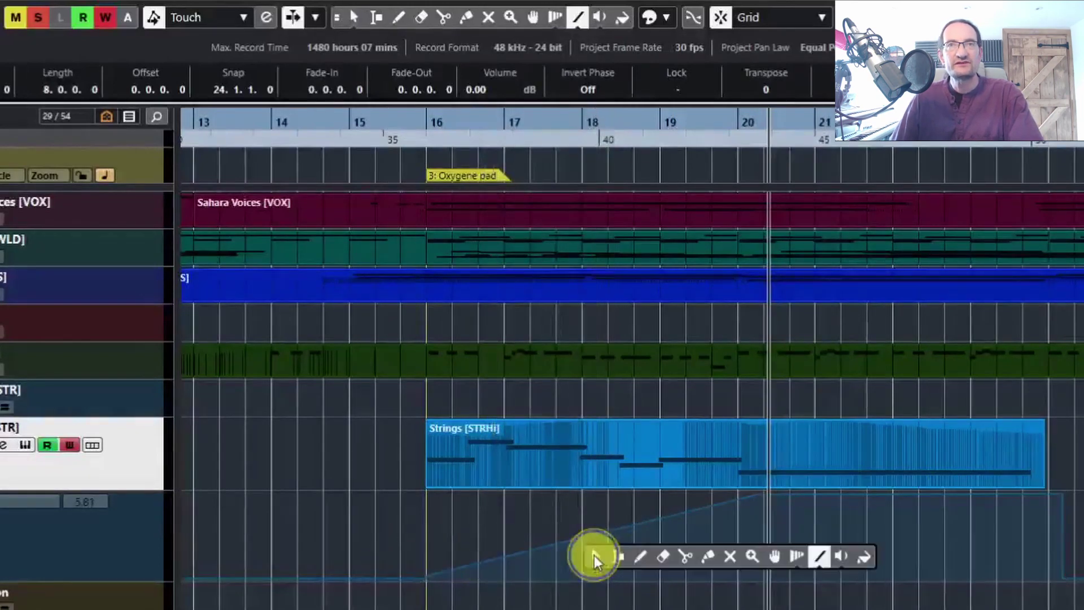
left_click(594, 557)
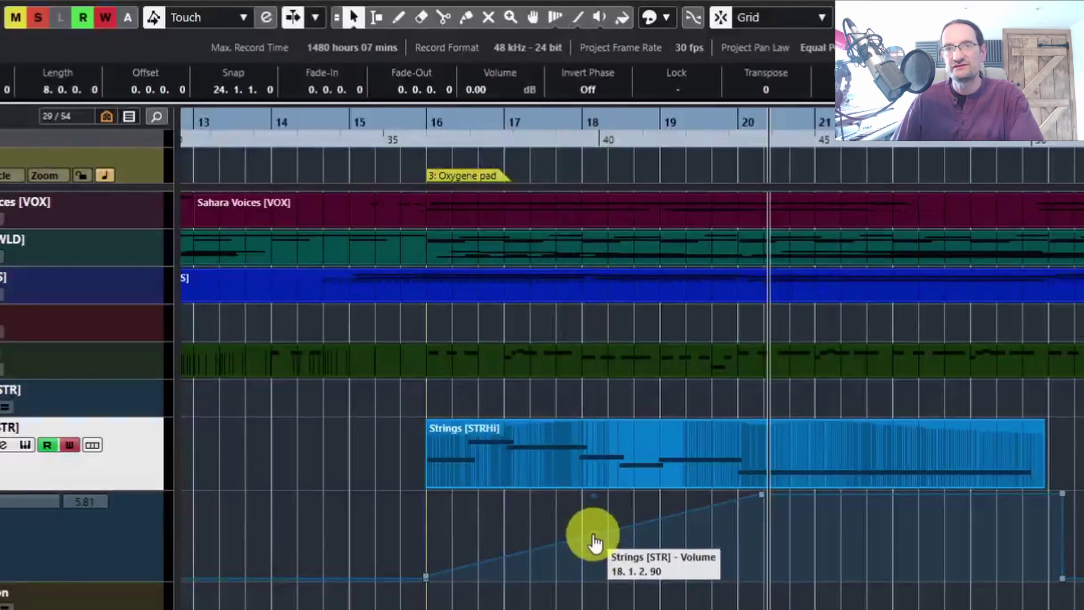
left_click_drag(595, 539, 633, 553)
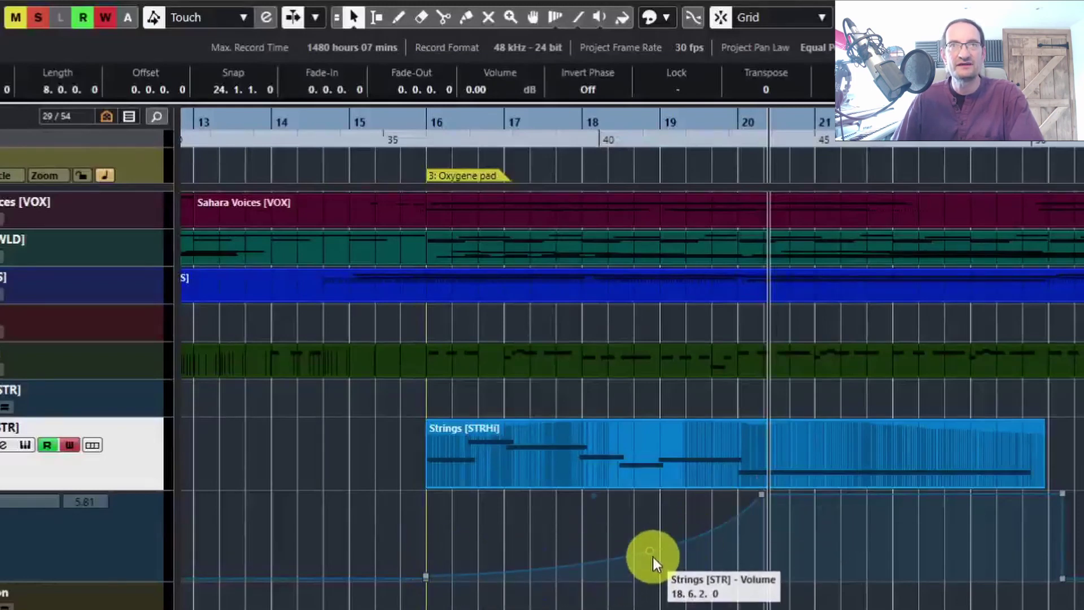
left_click_drag(650, 557, 522, 519)
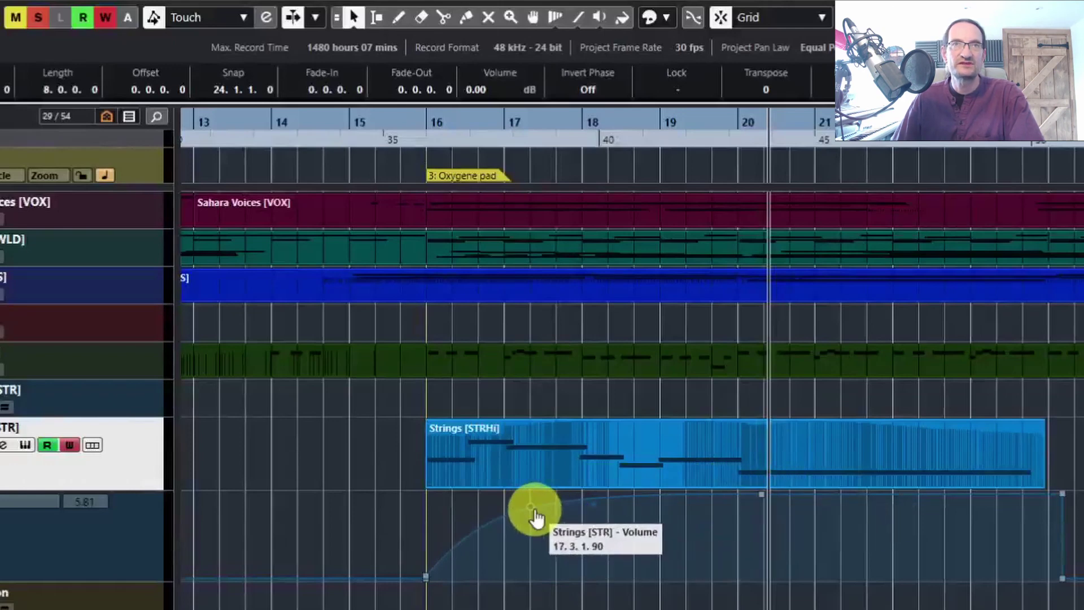
left_click_drag(528, 514, 545, 528)
Paint a new freehand volume swell over the ramp with the Draw tool.
right_click(553, 527)
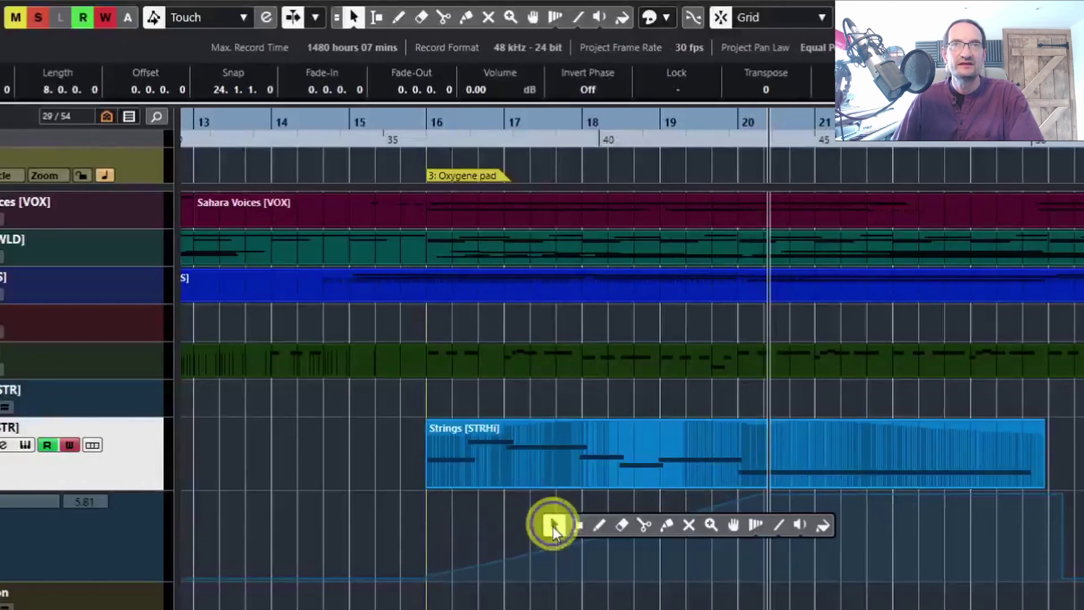
left_click(599, 524)
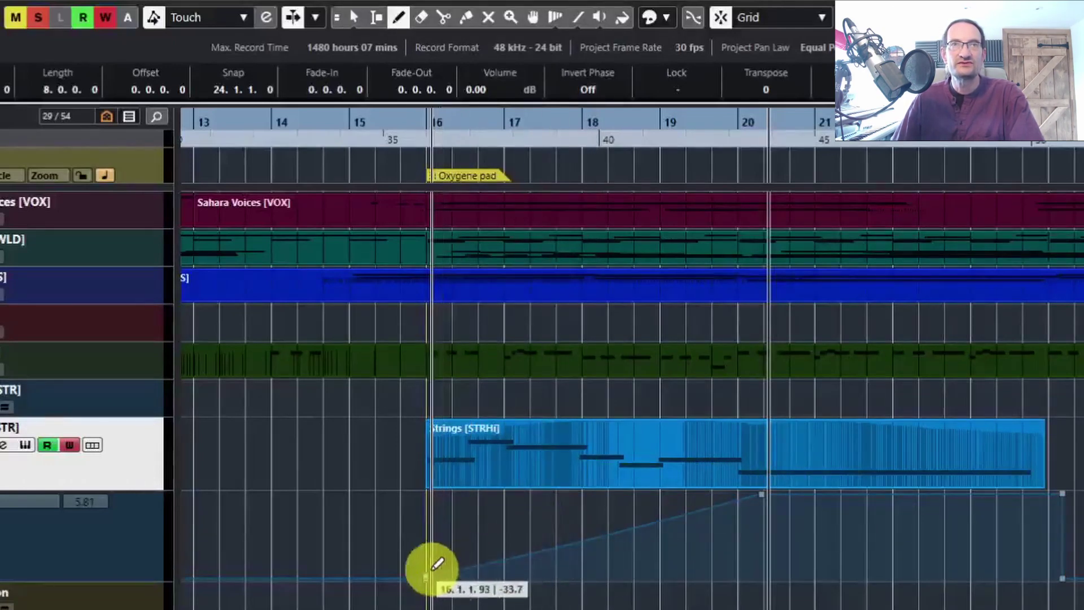
mouse_move(431, 574)
left_mouse_down()
mouse_move(395, 576)
mouse_move(622, 500)
mouse_move(721, 497)
mouse_move(798, 517)
mouse_move(852, 500)
left_mouse_up()
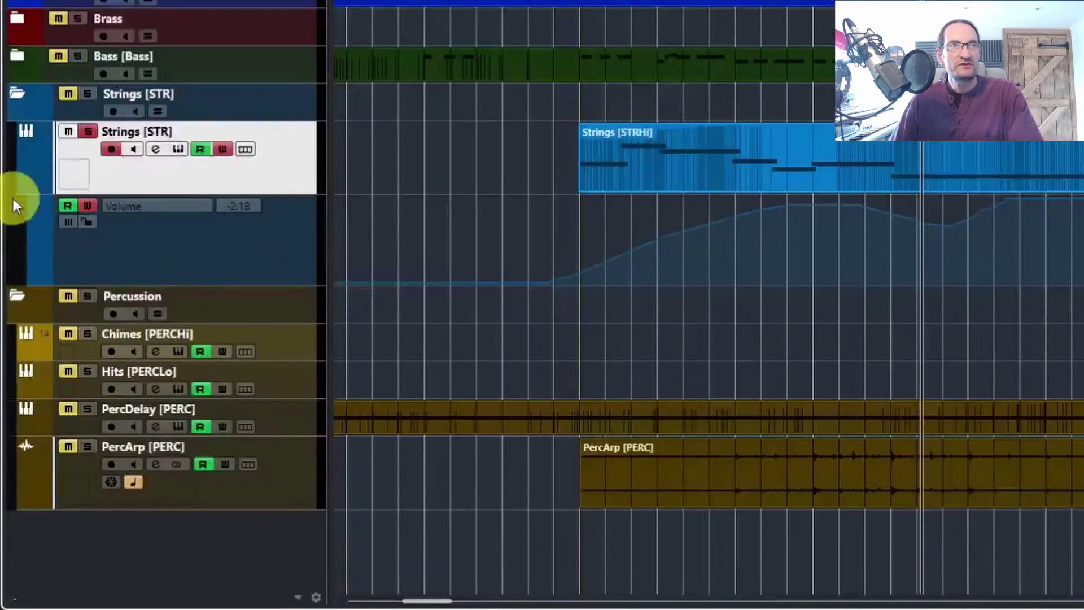
Delete the old Strings Volume lane, open a fresh one and draw a rising fade-in from the part start.
left_click(25, 186)
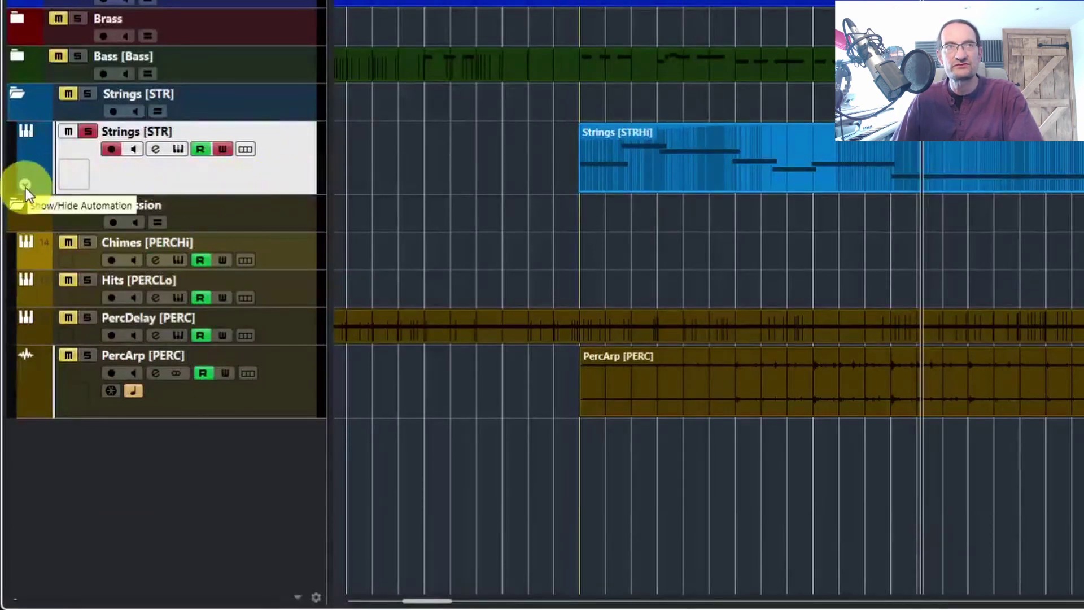
left_click(25, 185)
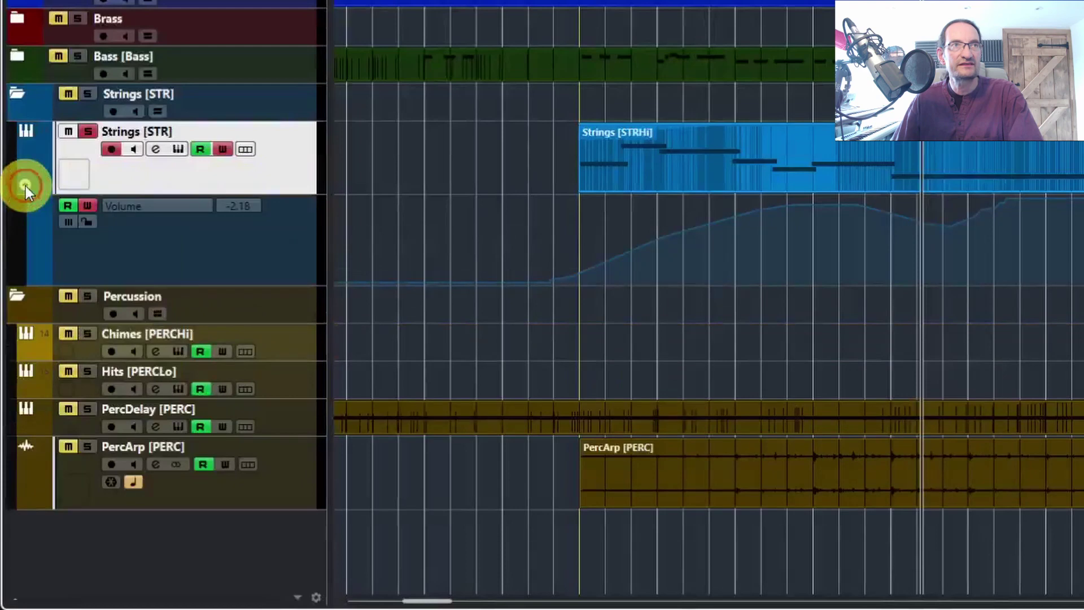
right_click(194, 254)
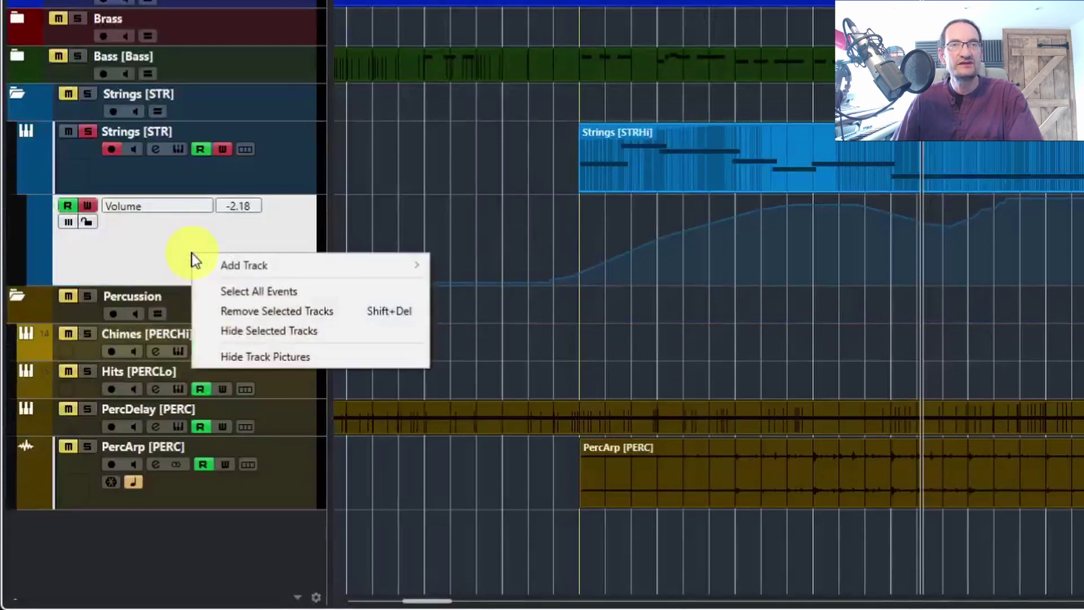
left_click(249, 310)
left_click(645, 220)
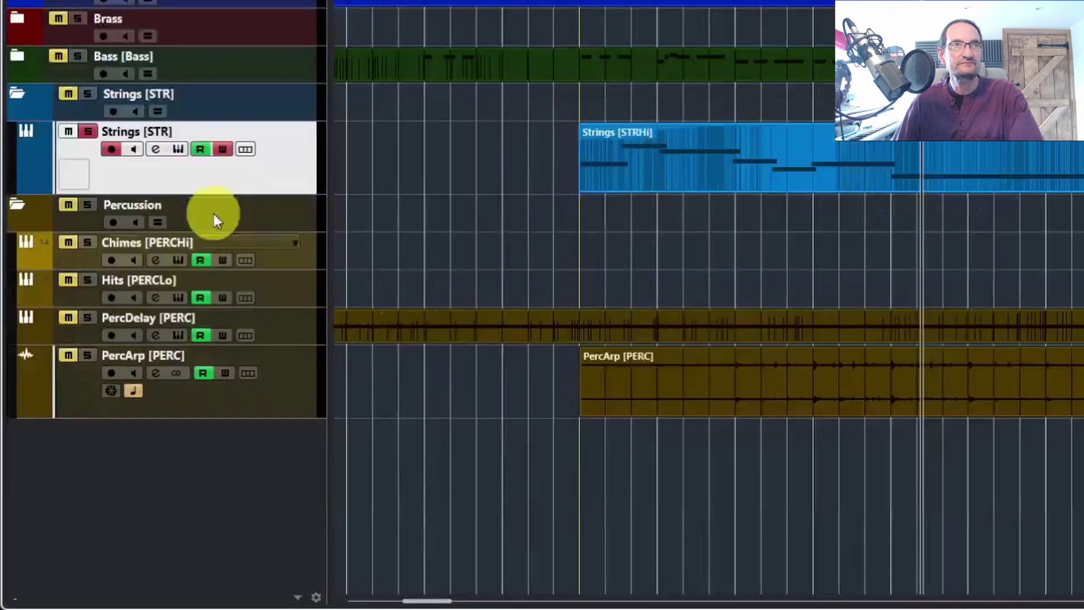
left_click(27, 184)
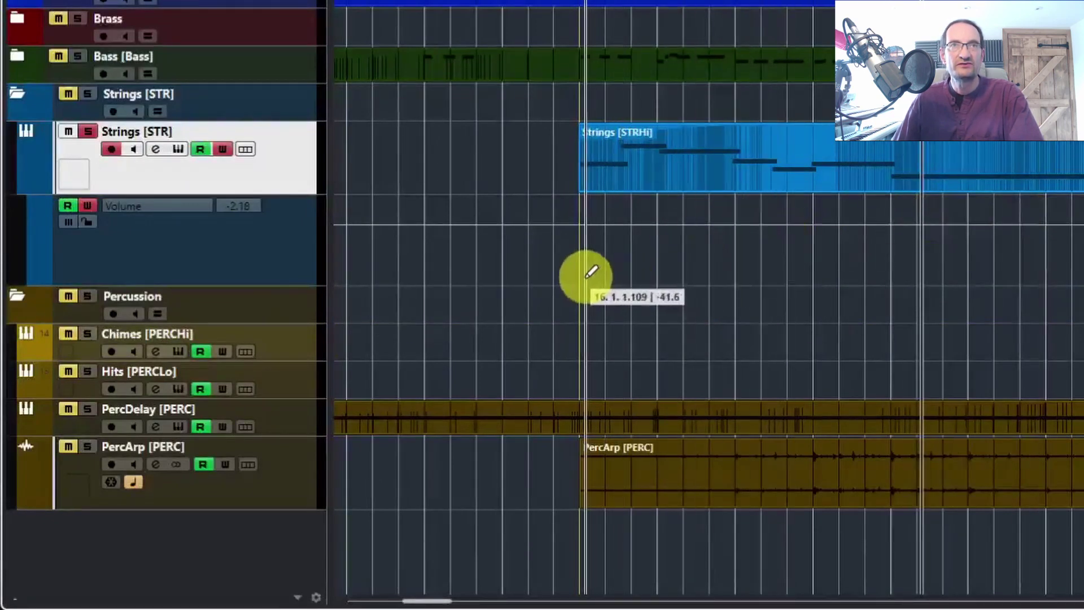
mouse_move(582, 274)
left_mouse_down()
mouse_move(659, 227)
mouse_move(743, 211)
mouse_move(841, 227)
mouse_move(1080, 210)
left_mouse_up()
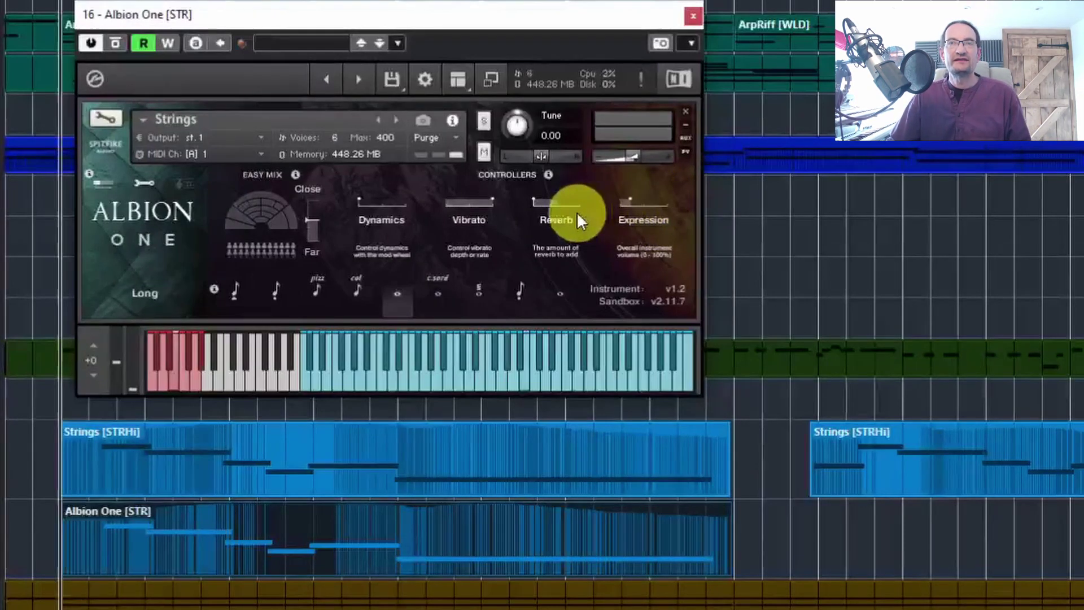
Try out the Expression and Reverb sliders in the Albion One Kontakt window.
left_click_drag(649, 208, 656, 207)
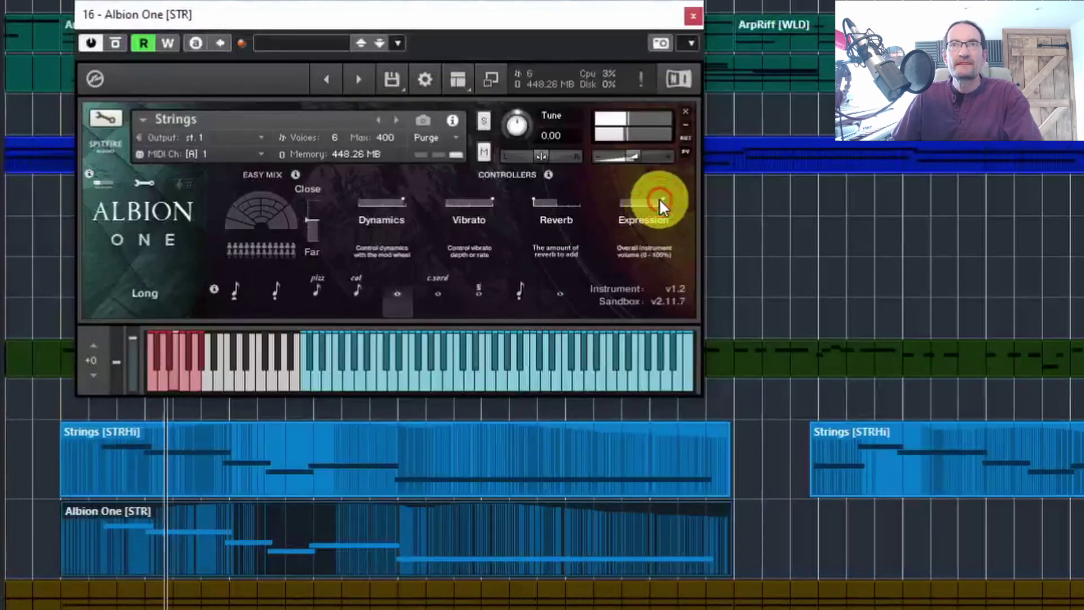
left_click_drag(658, 198, 558, 211)
left_click_drag(633, 208, 662, 208)
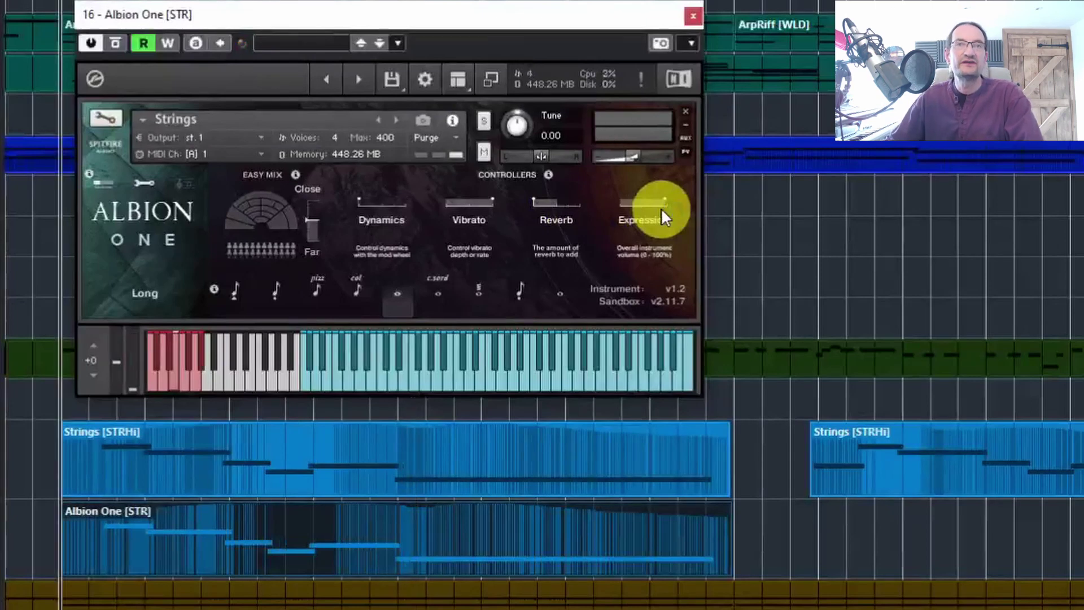
left_click(665, 199)
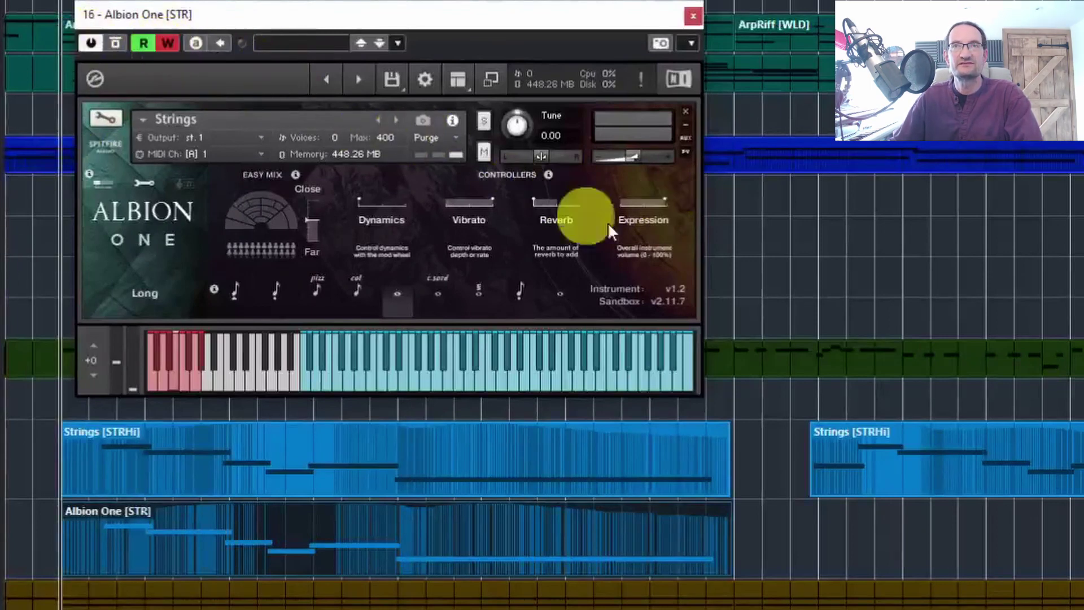
left_click(666, 198)
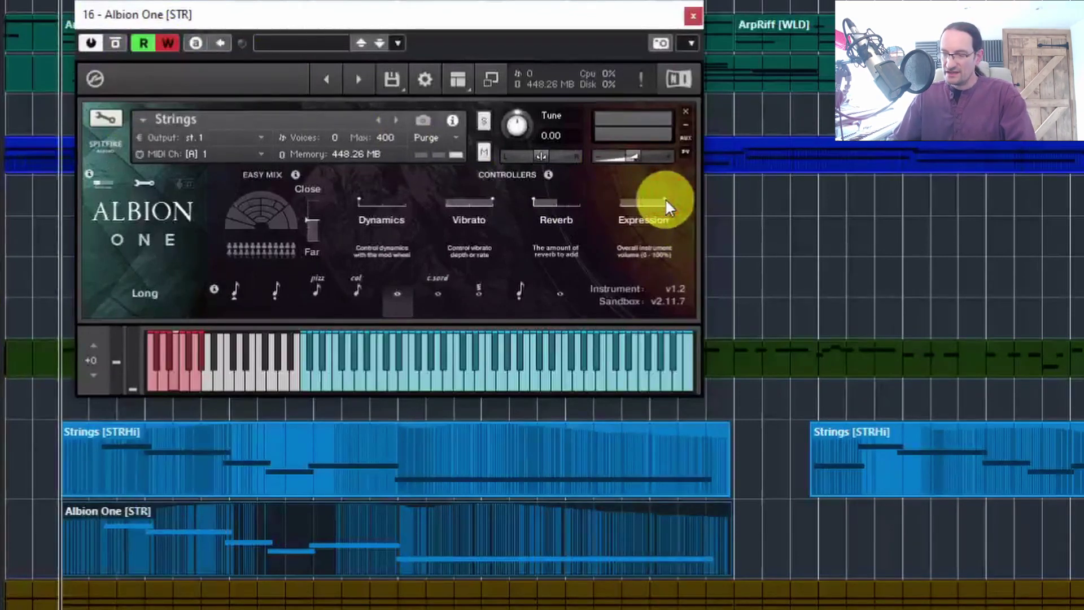
Pull Expression to zero, start playback and ride it up to 127 to record a fade-in.
left_click_drag(624, 201, 564, 206)
key("space")
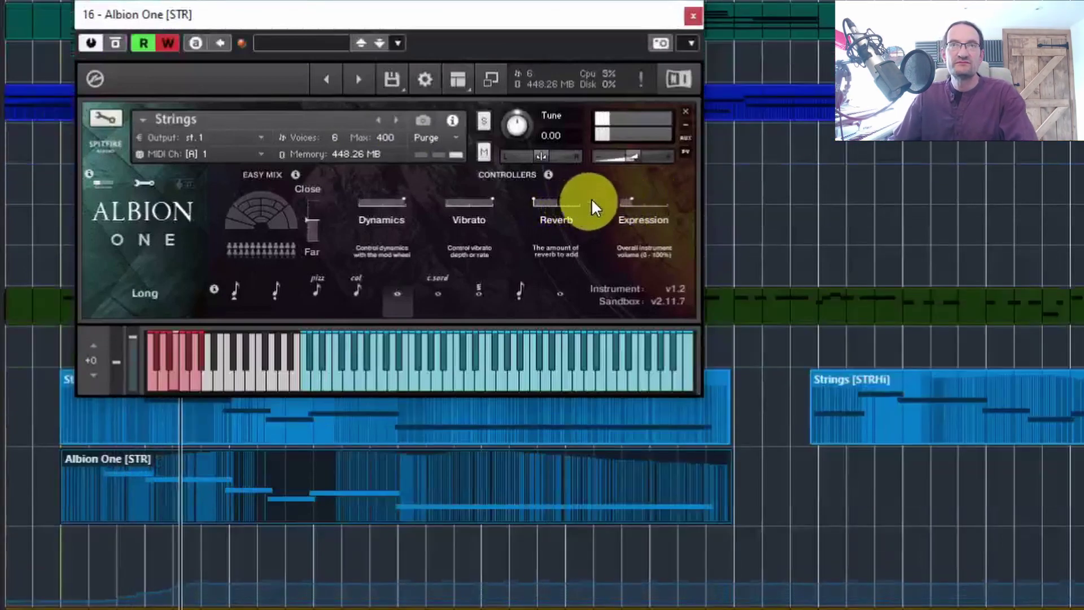
left_click_drag(611, 199, 683, 195)
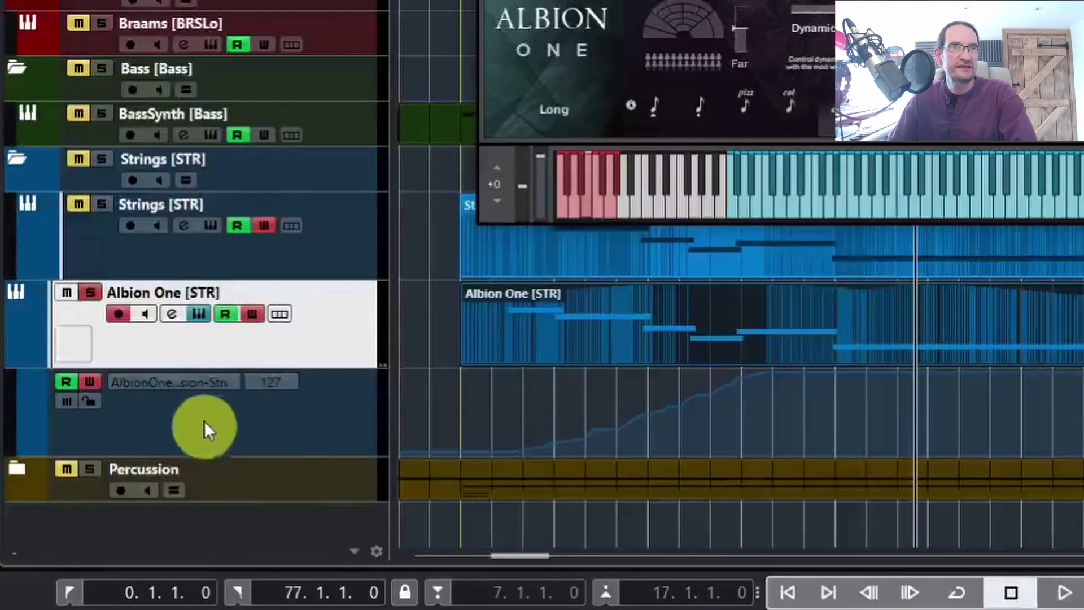
Draw a rising Expression ramp to 127 from the part start with the Draw tool, then return to start.
left_click(197, 383)
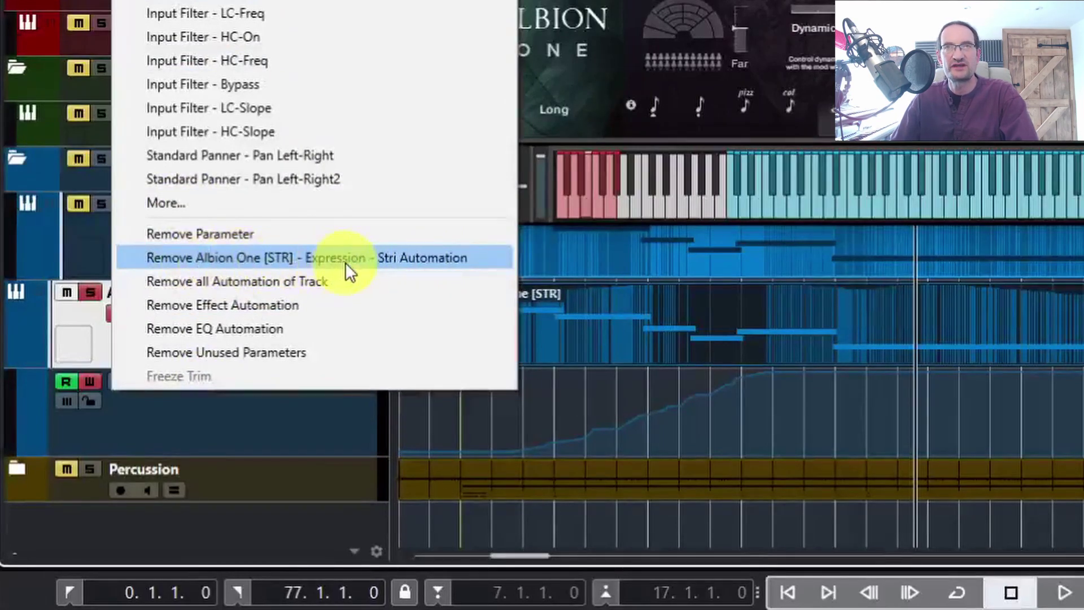
left_click(314, 411)
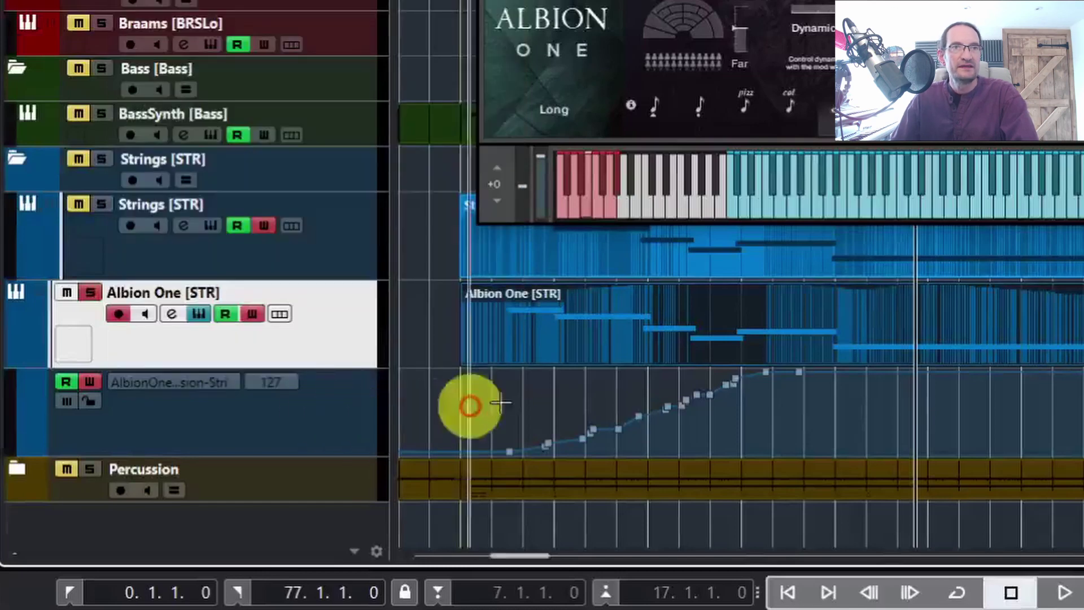
right_click(468, 442)
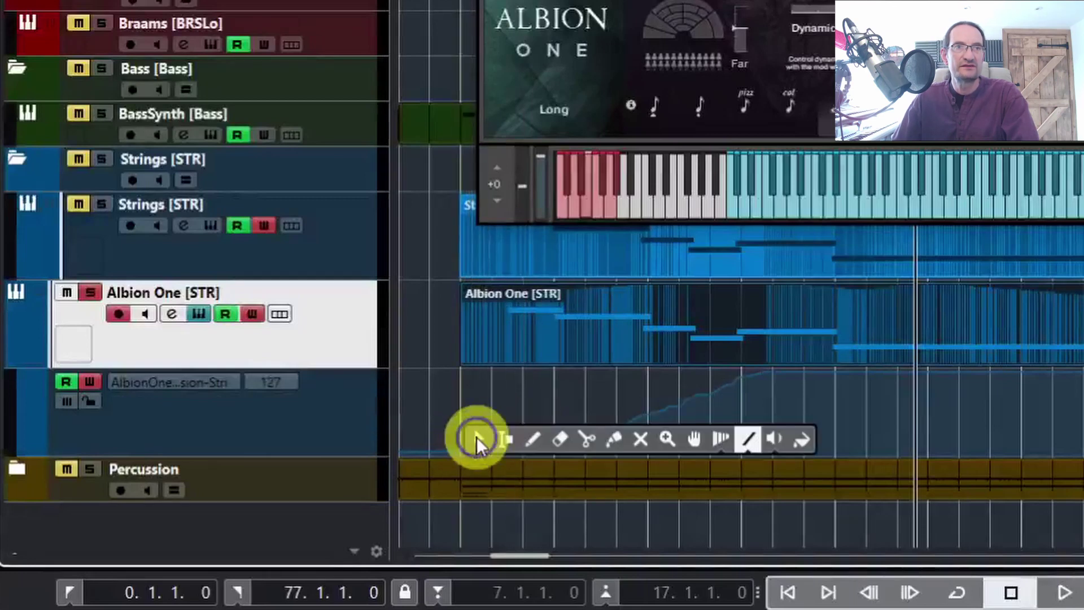
left_click(511, 440)
mouse_move(541, 434)
left_mouse_down()
mouse_move(465, 435)
mouse_move(605, 367)
mouse_move(729, 357)
mouse_move(1083, 367)
left_mouse_up()
key("space")
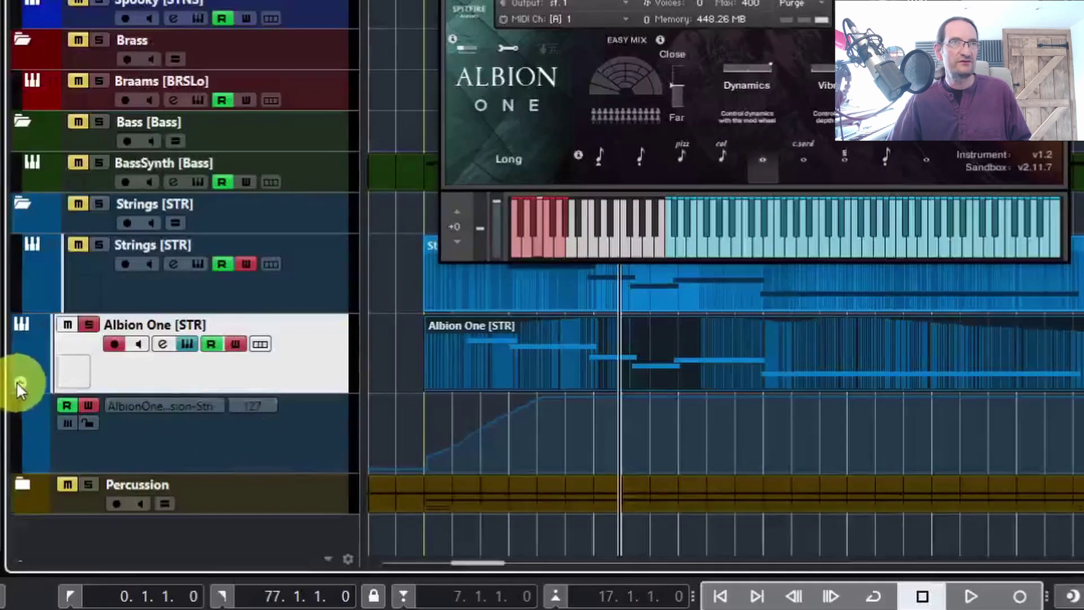
Delete the old Expression automation lane from the Albion One track.
right_click(215, 449)
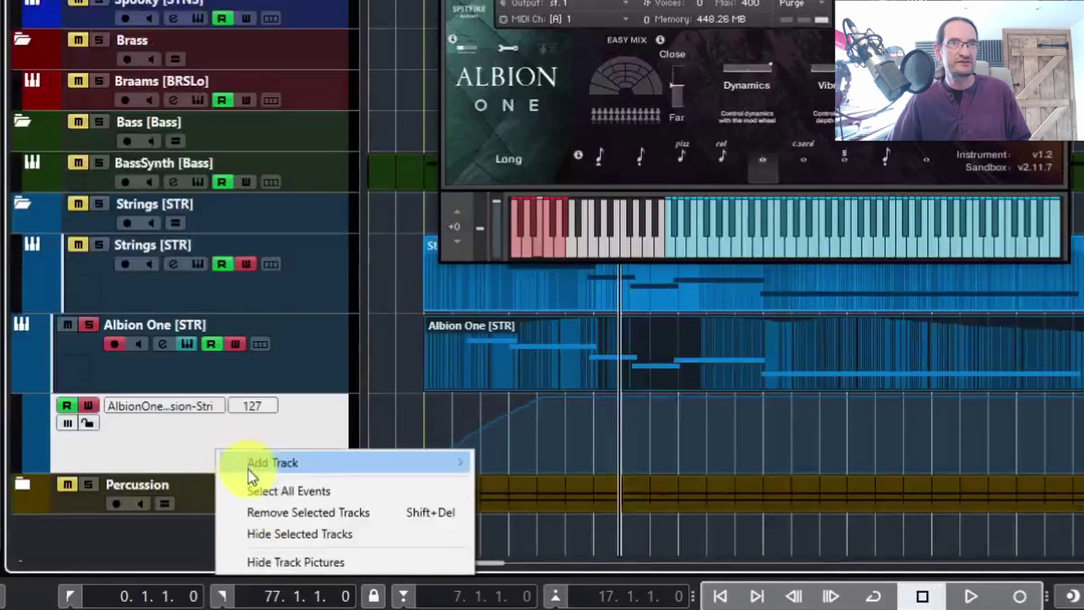
left_click(293, 512)
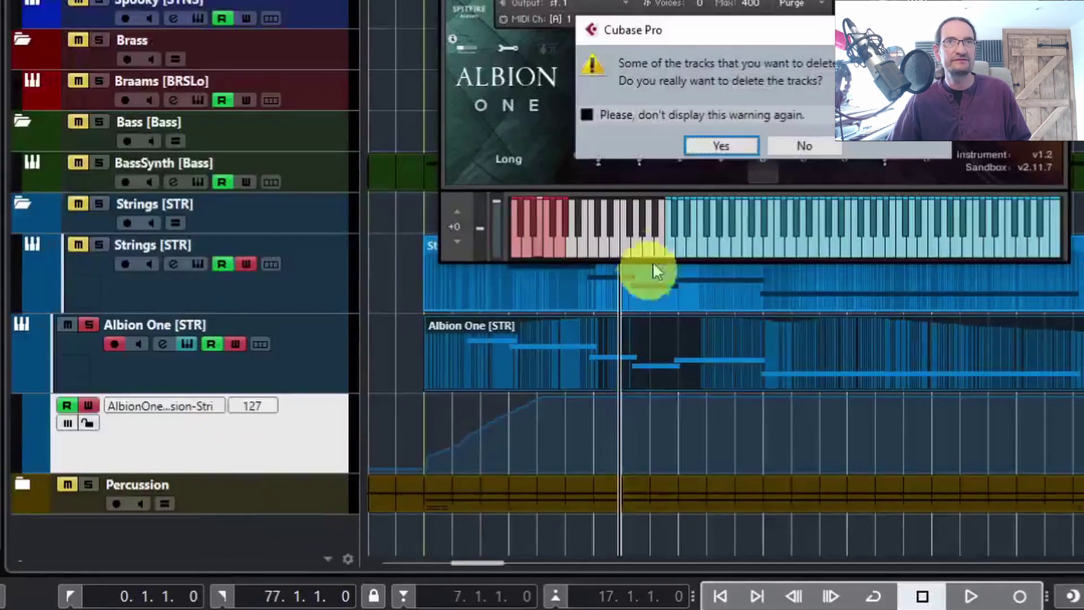
left_click(740, 144)
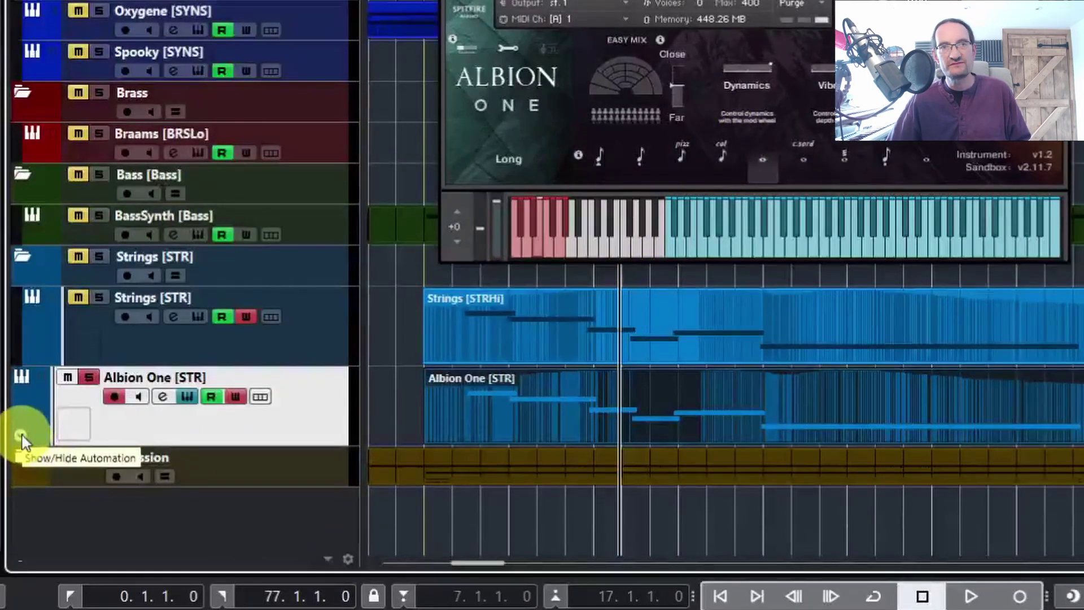
Show a taller Volume automation lane under Albion One and open its parameter list.
left_click(22, 435)
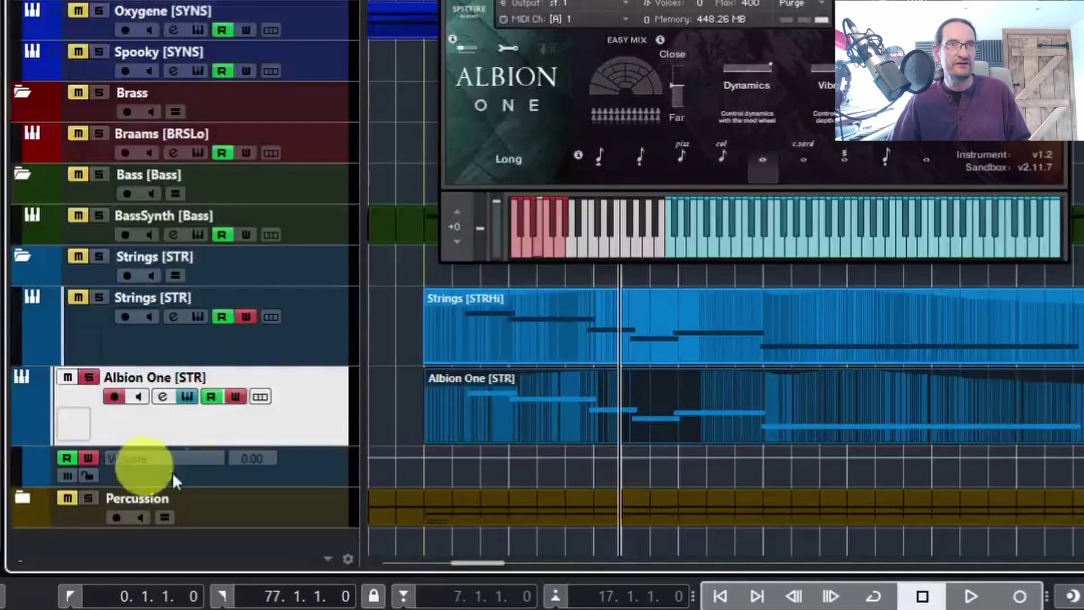
left_click_drag(215, 487, 220, 527)
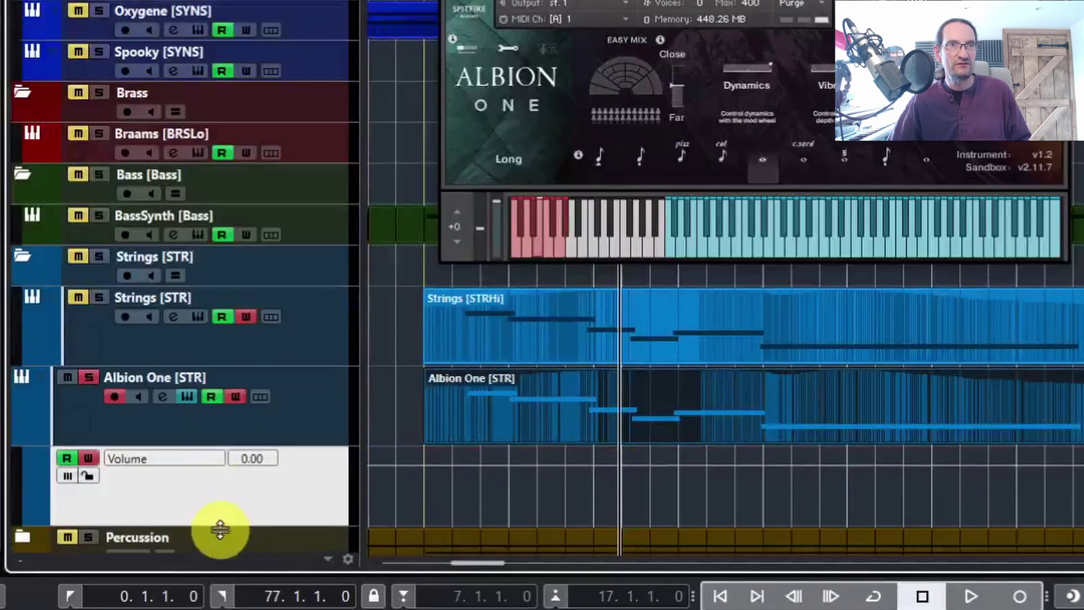
left_click(182, 459)
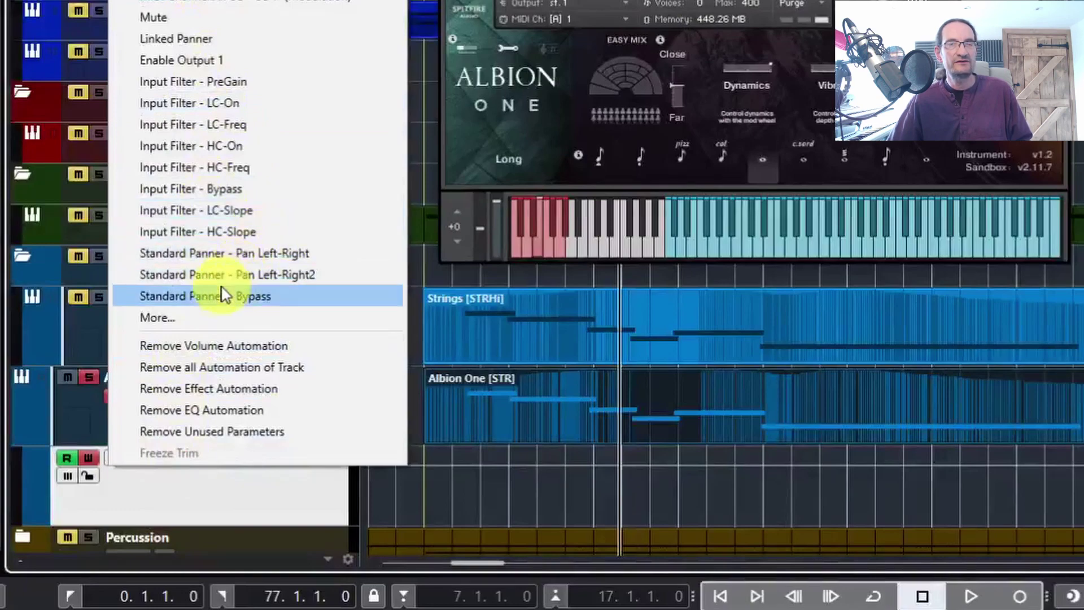
Switch the lane to Albion One [STR]'s Expression - Strings parameter via More...
left_click(155, 319)
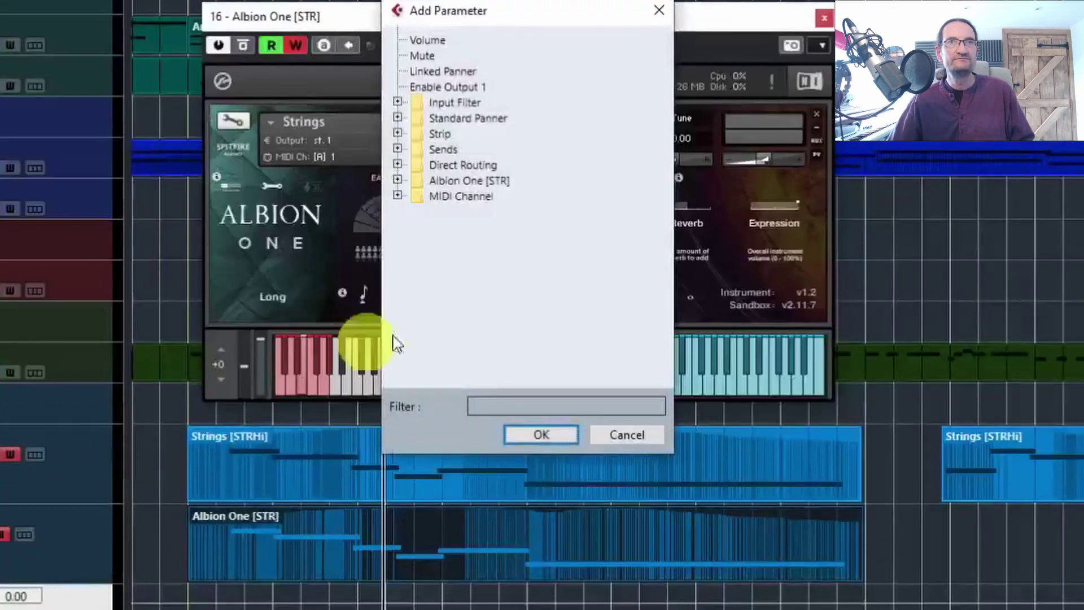
left_click(398, 180)
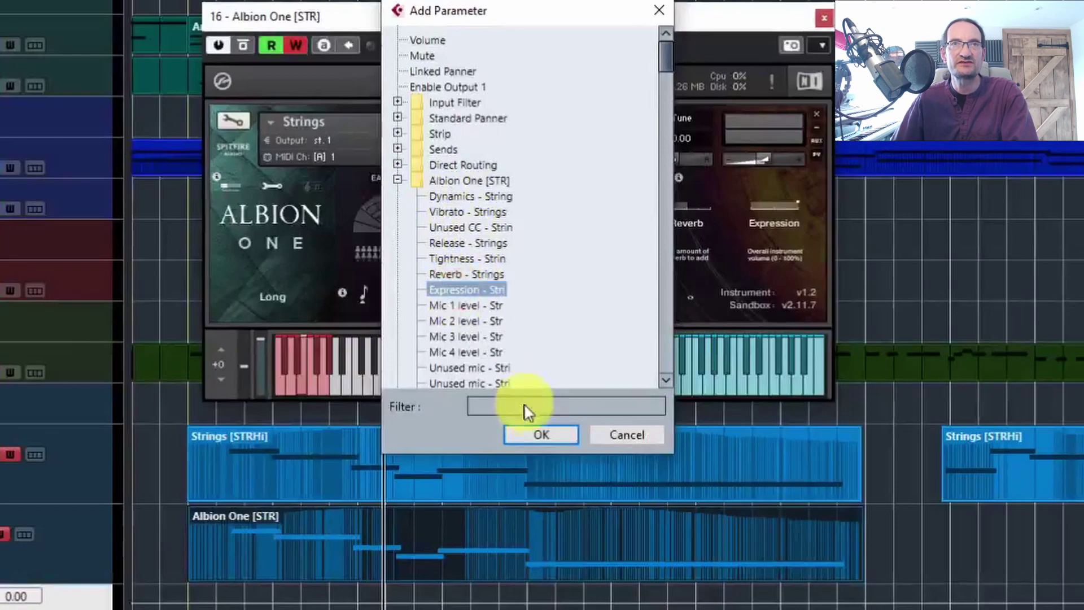
left_click(541, 434)
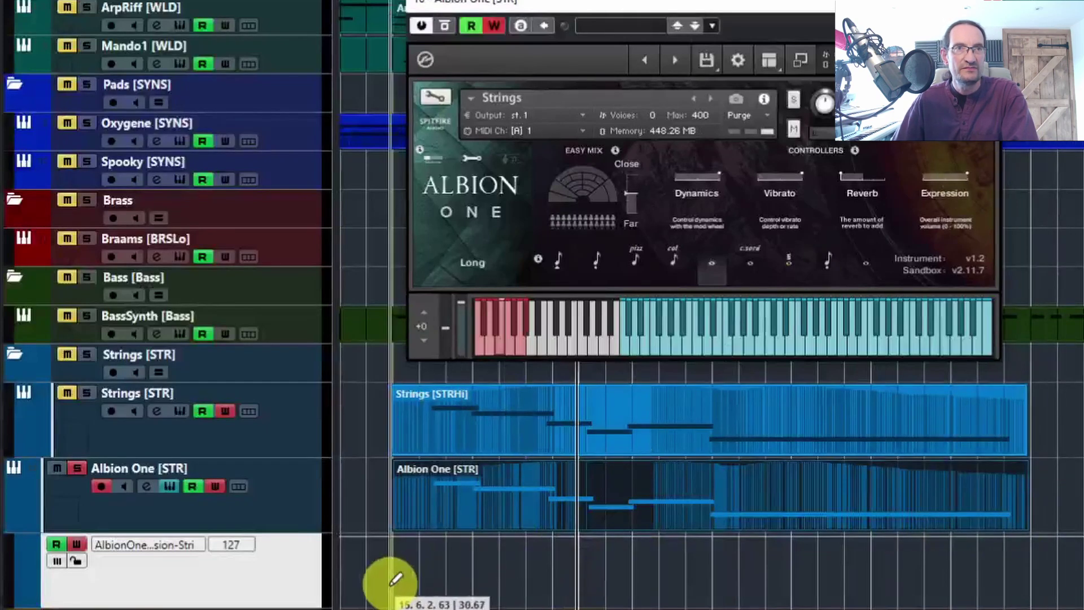
Draw an expression swell across the Albion One part, play it back, and turn off Write.
mouse_move(393, 596)
left_mouse_down()
mouse_move(508, 555)
mouse_move(580, 573)
mouse_move(620, 553)
mouse_move(745, 555)
mouse_move(906, 590)
left_mouse_up()
key("space")
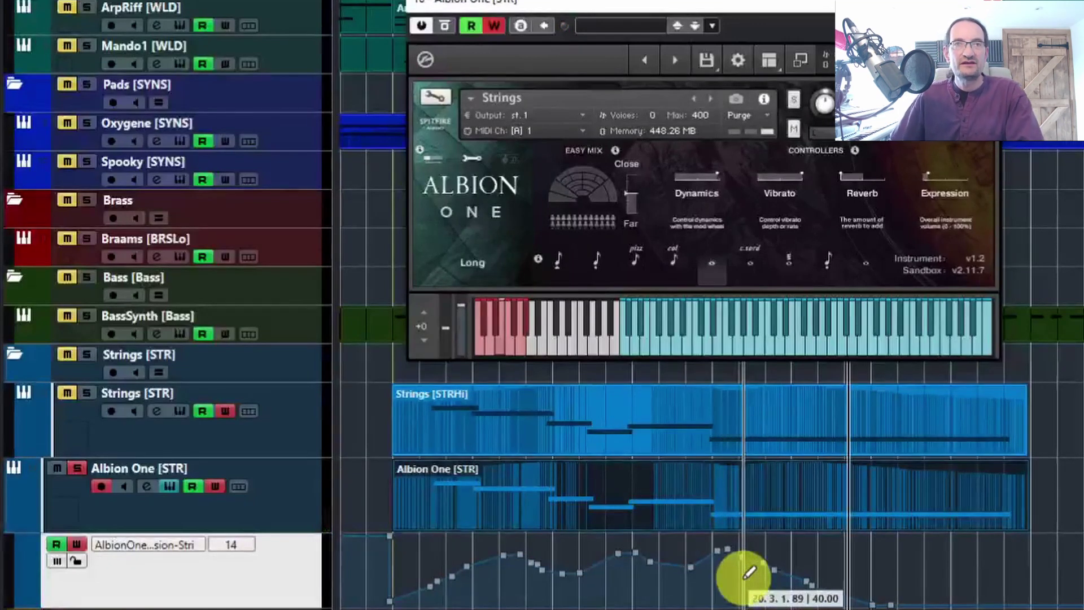
left_click(495, 26)
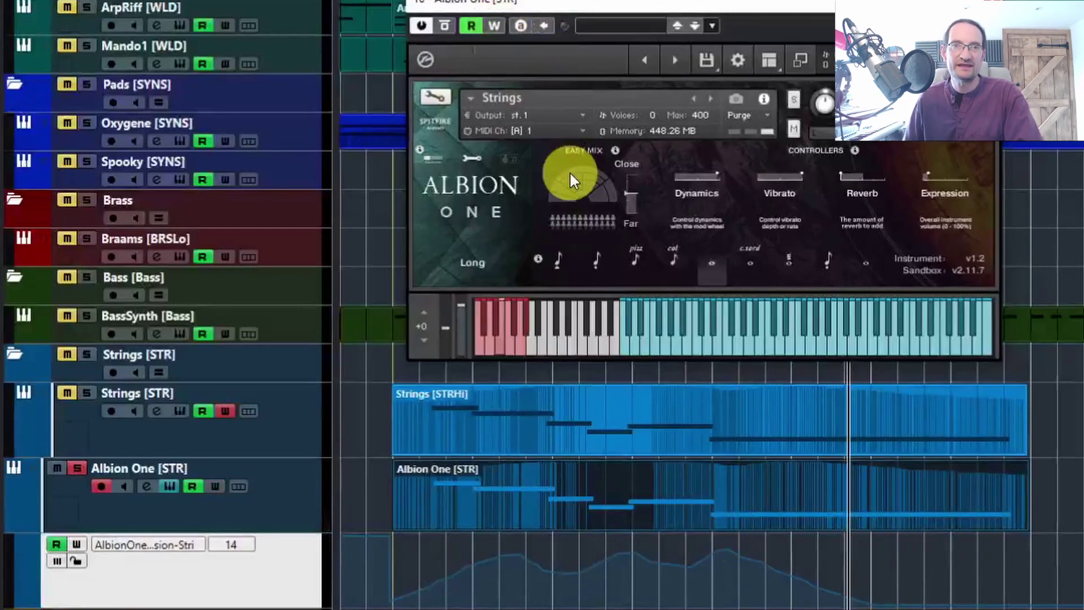